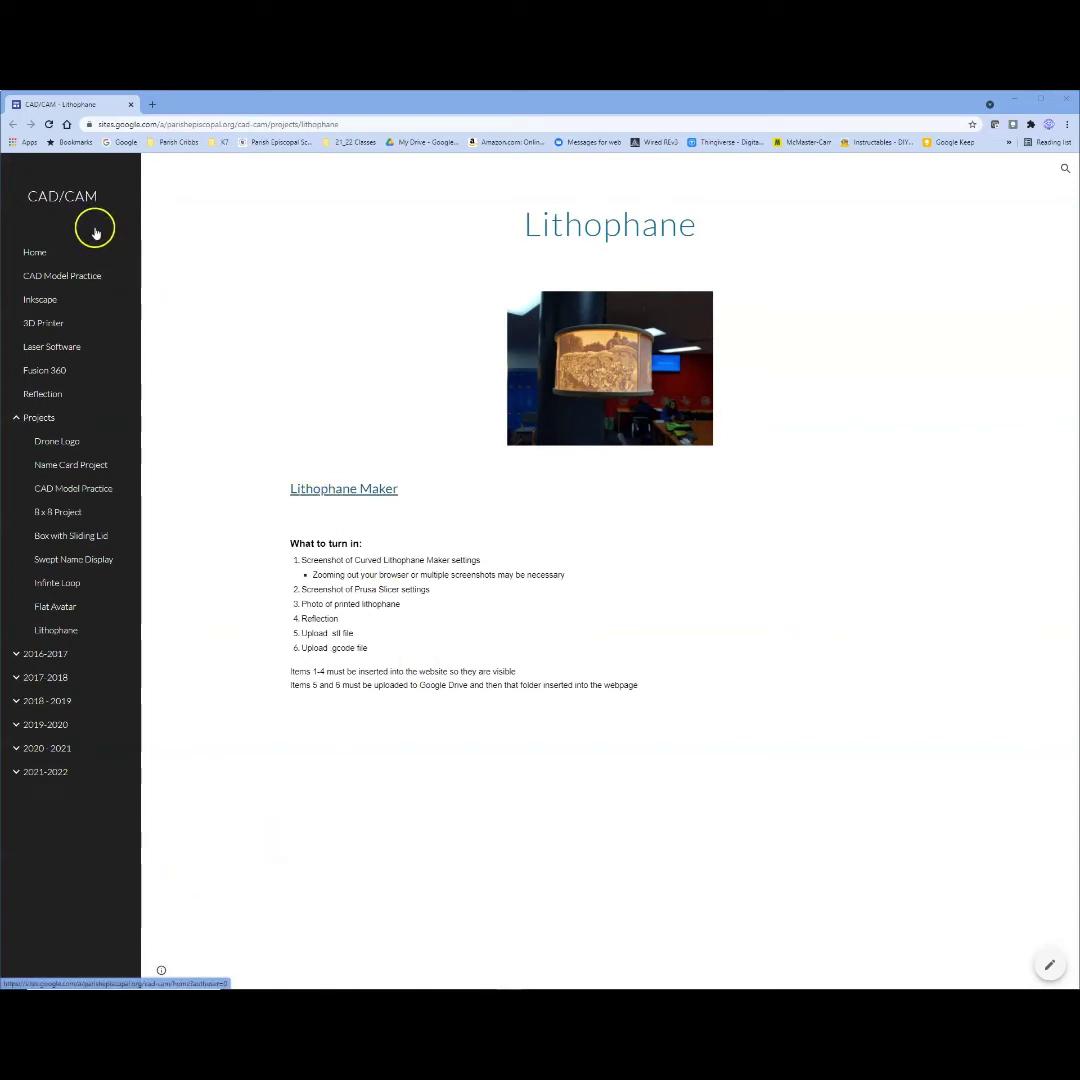
Follow the Lithophane Maker link on the class page and open the Curved Lithophane Maker tool
left_click(350, 491)
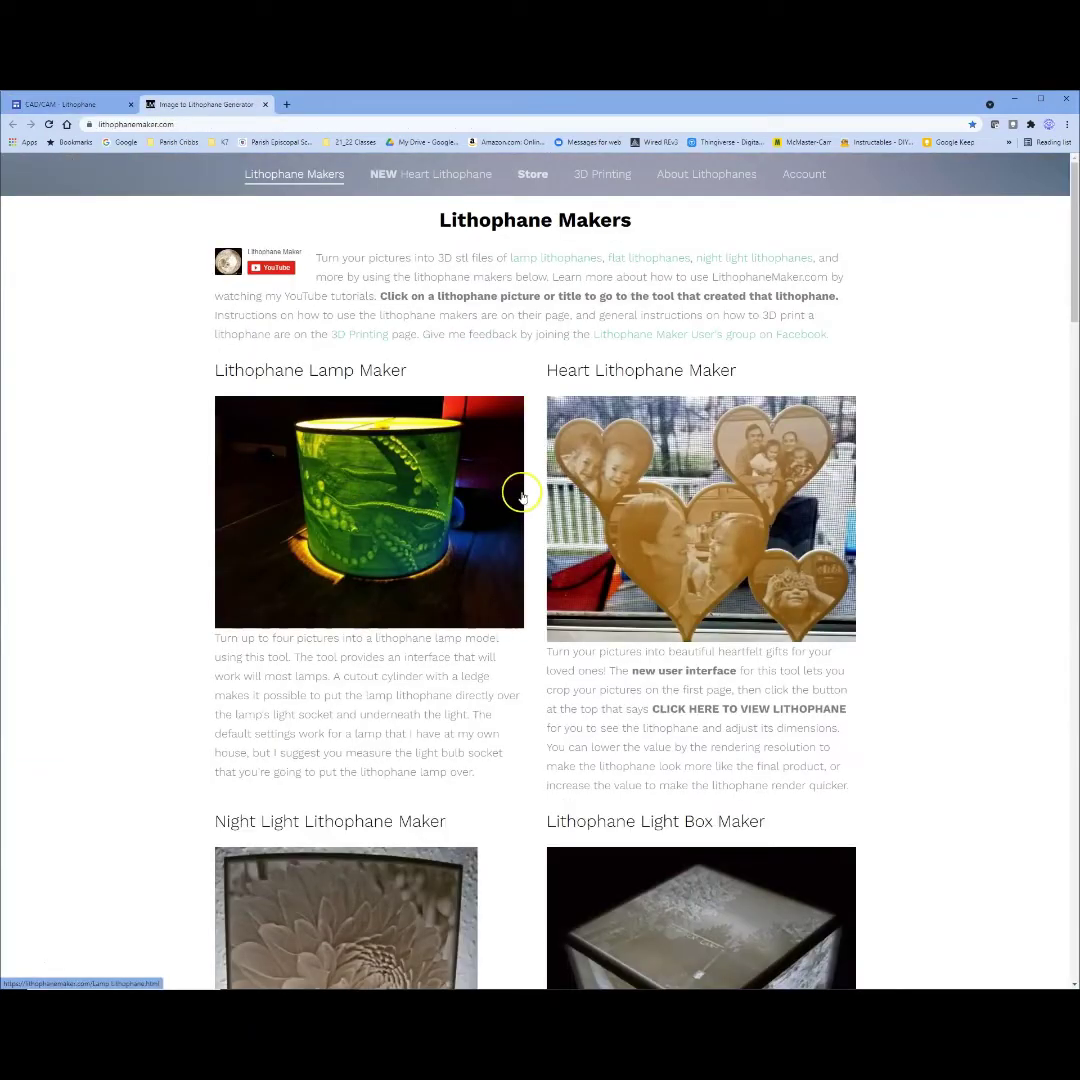
scroll(521, 495, "down", 1)
scroll(521, 495, "down", 10)
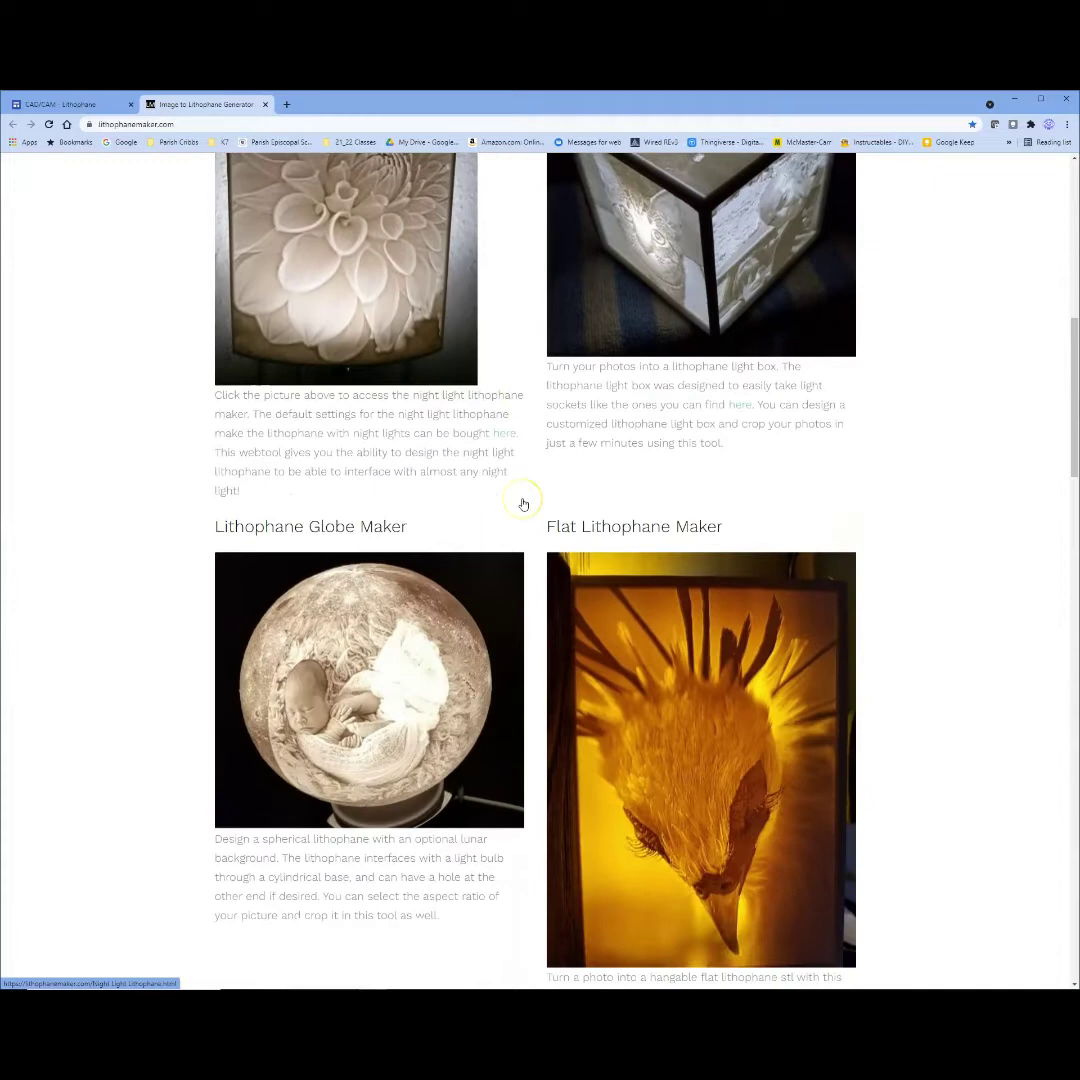
scroll(522, 503, "down", 4)
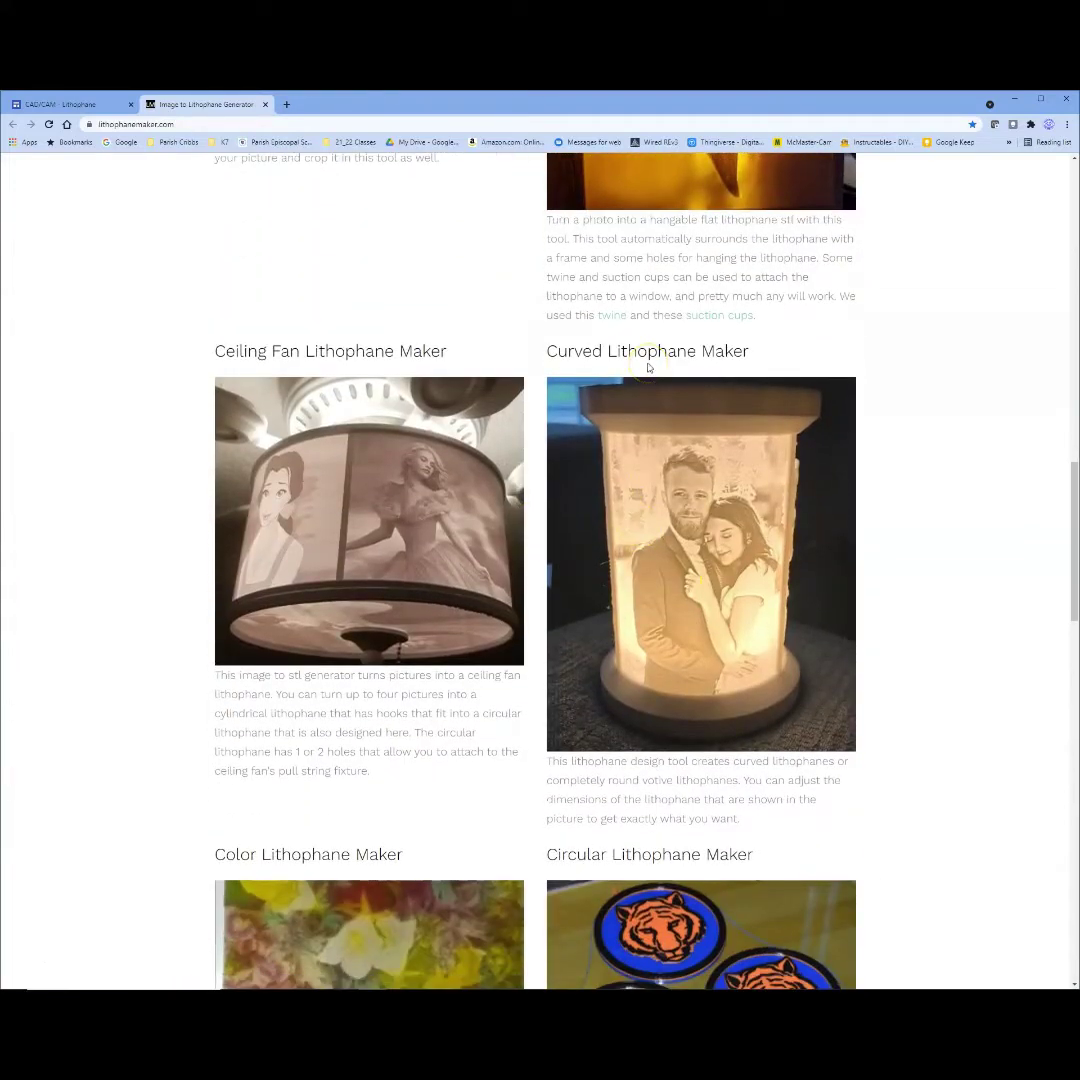
left_click(704, 566)
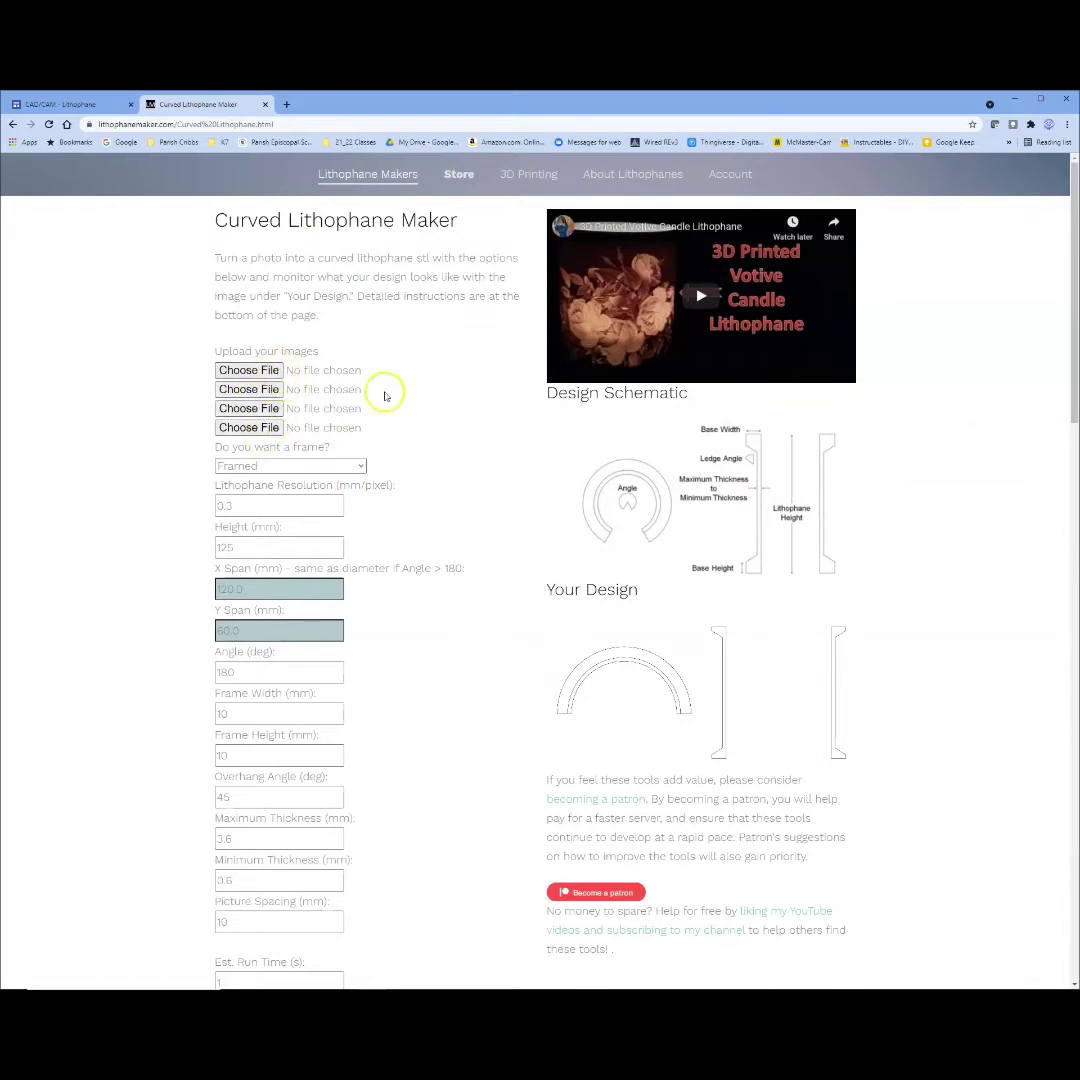
Upload the picture _WLW1624 from the image subfolder of the Lithopane folder as the first lithophane image
left_click(268, 374)
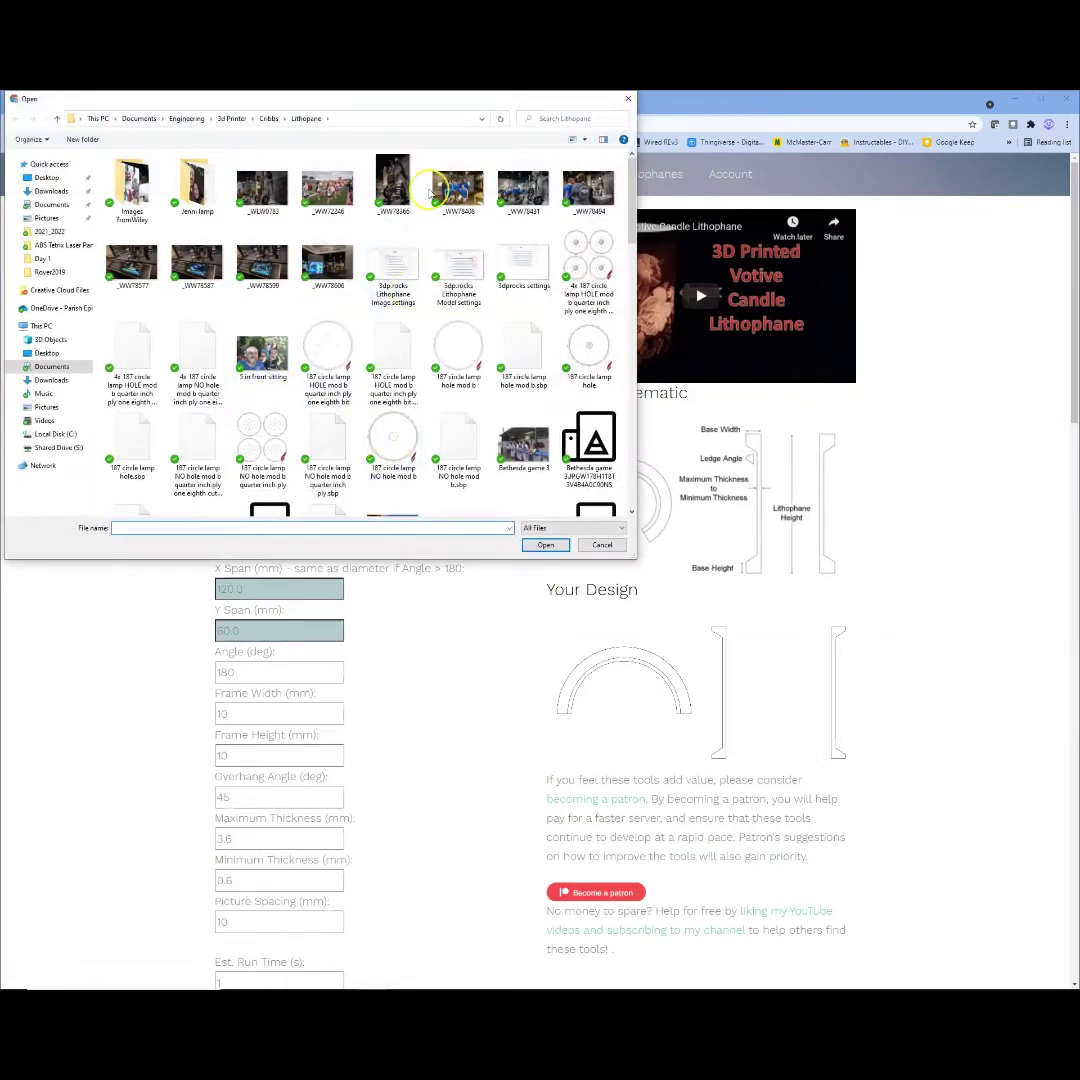
double_click(131, 185)
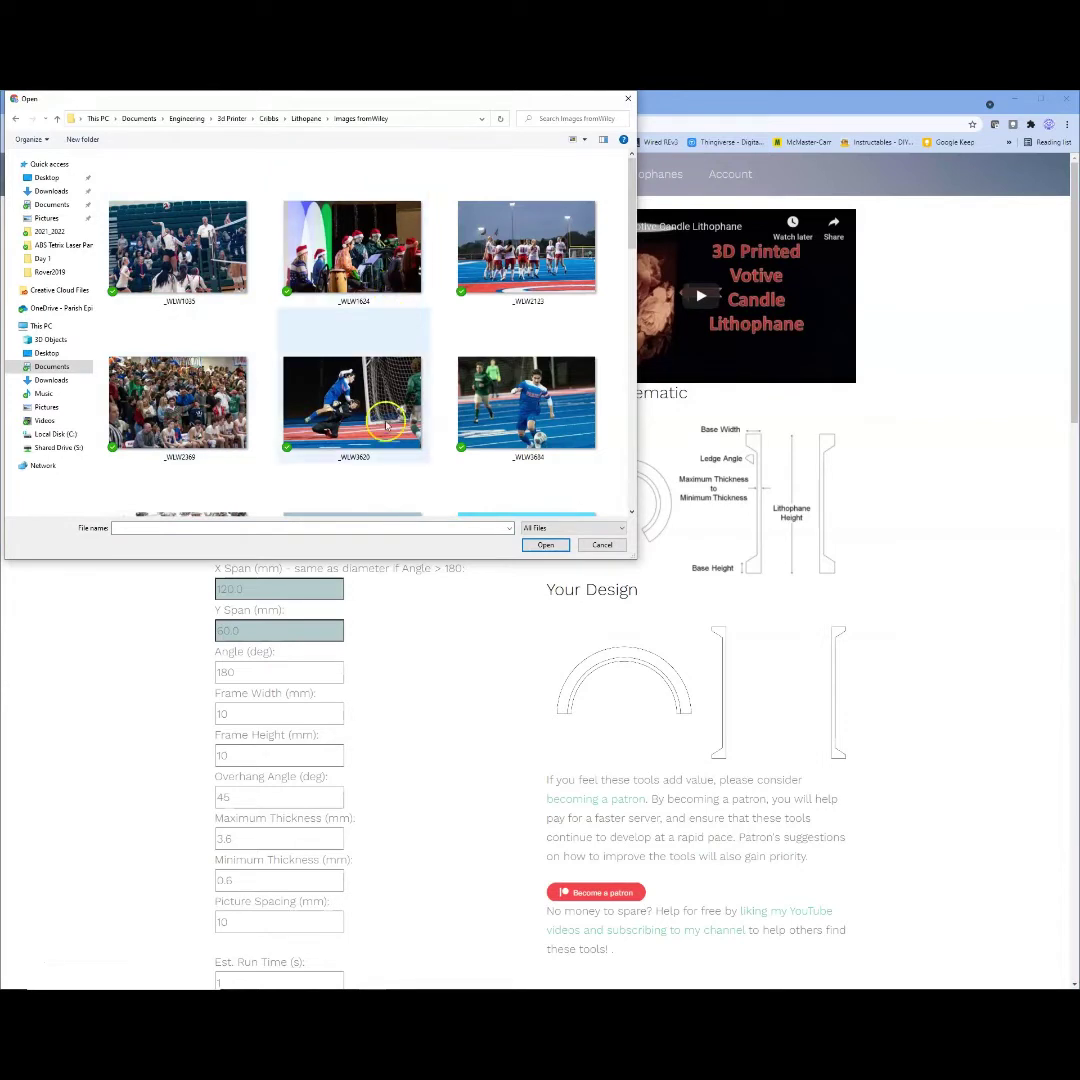
left_click(383, 262)
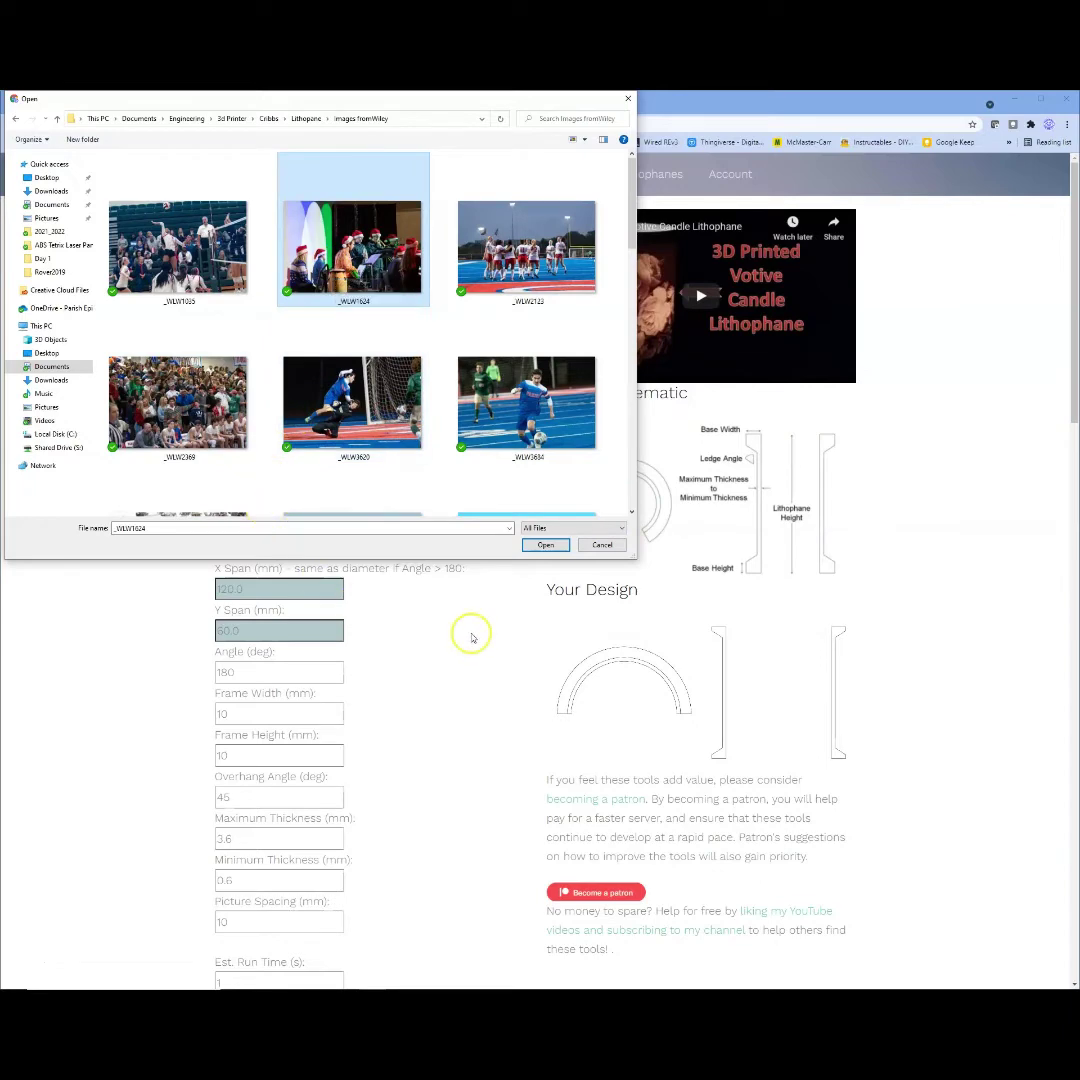
left_click(545, 546)
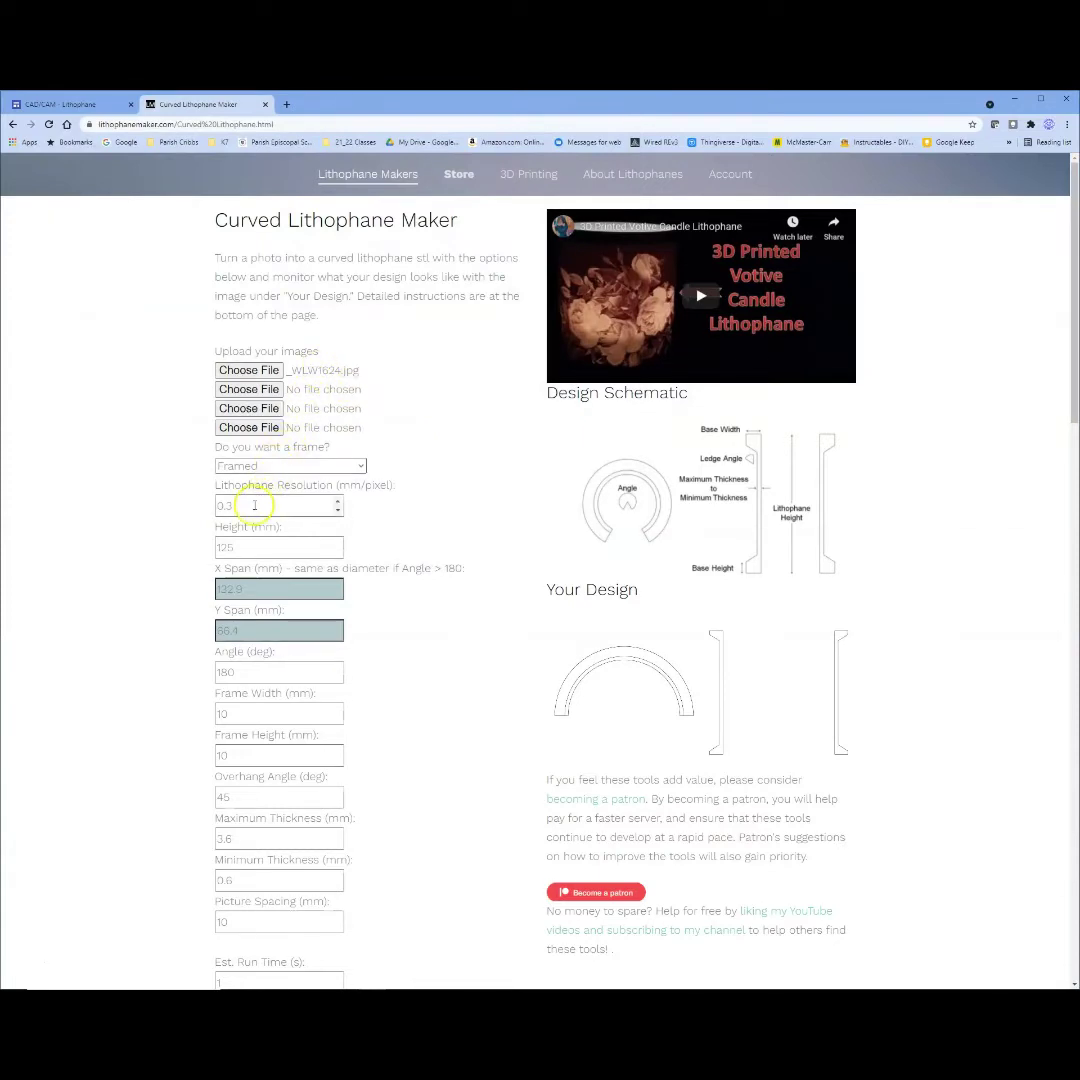
Set the lithophane's height to 100 mm, angle to 120 degrees, and both frame width and frame height to 5 mm
left_click_drag(244, 546, 215, 546)
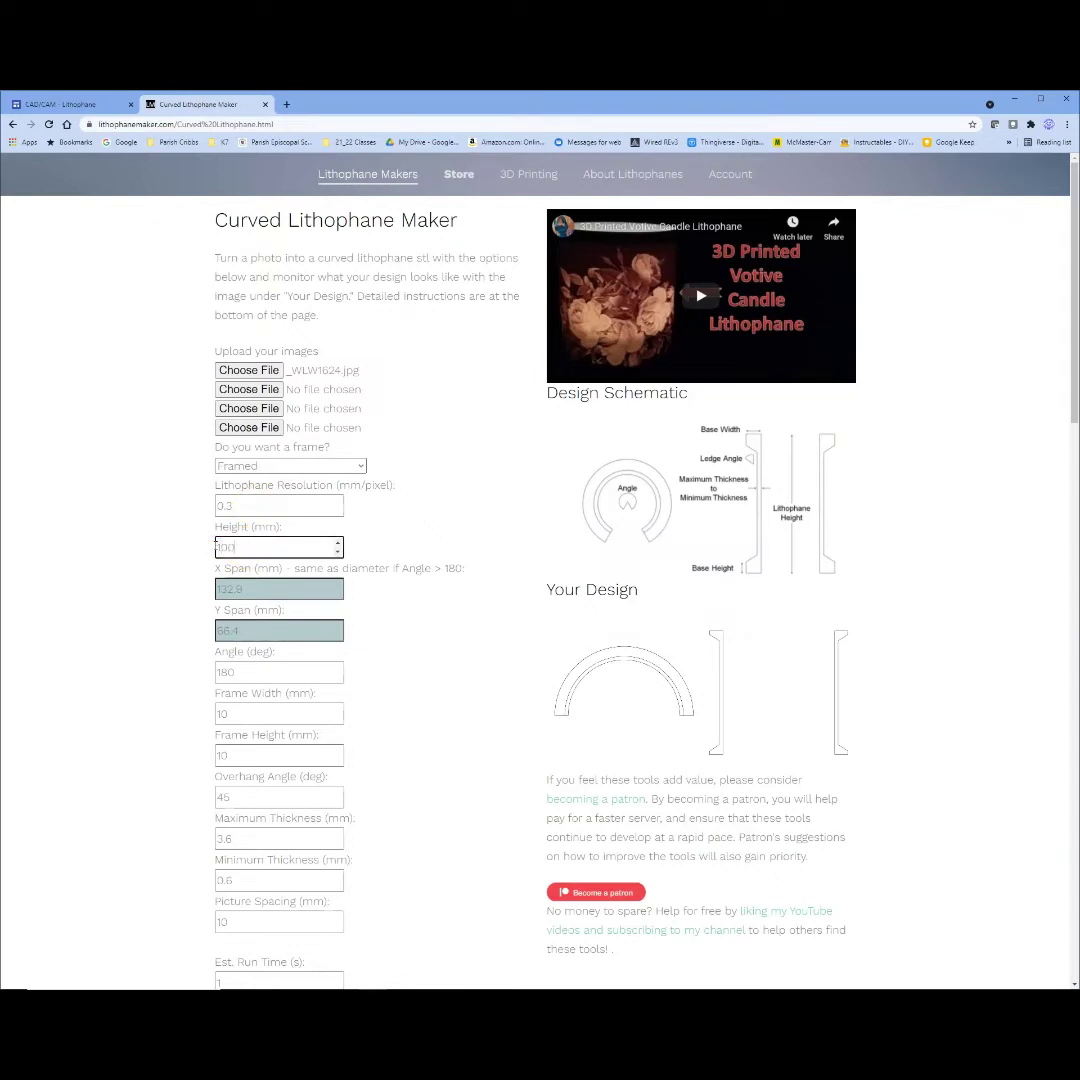
left_click(212, 616)
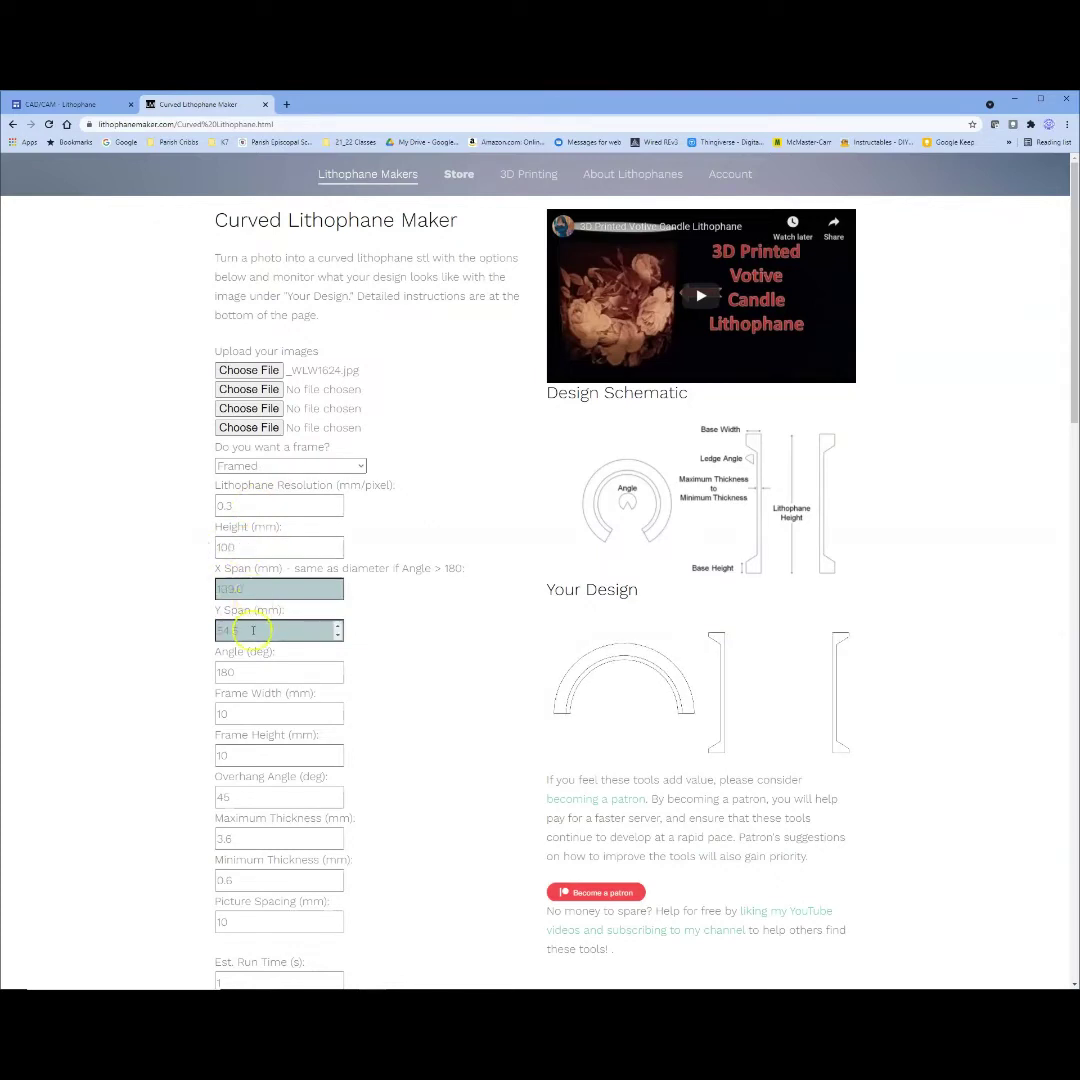
scroll(164, 615, "down", 1)
left_click(232, 559)
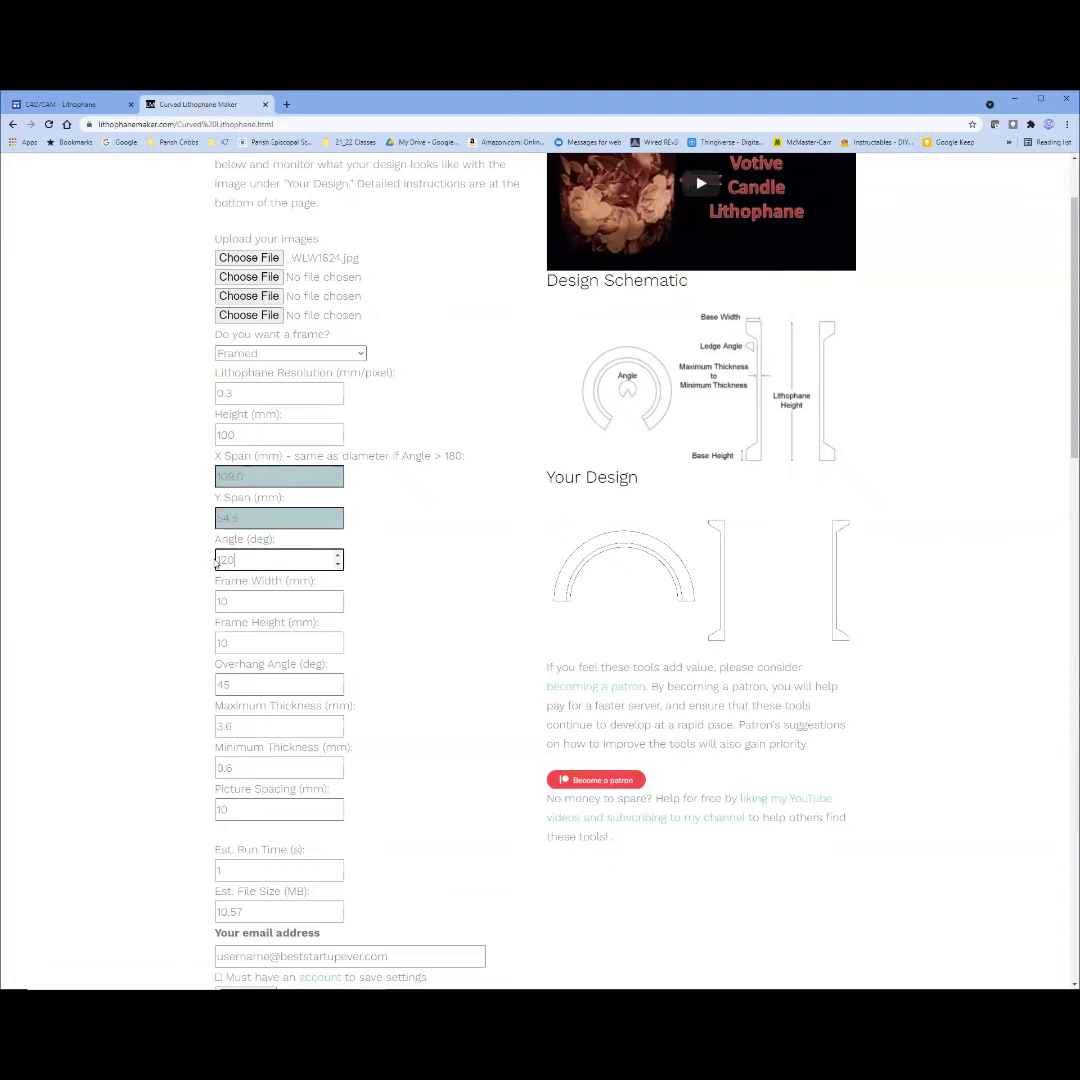
double_click(212, 601)
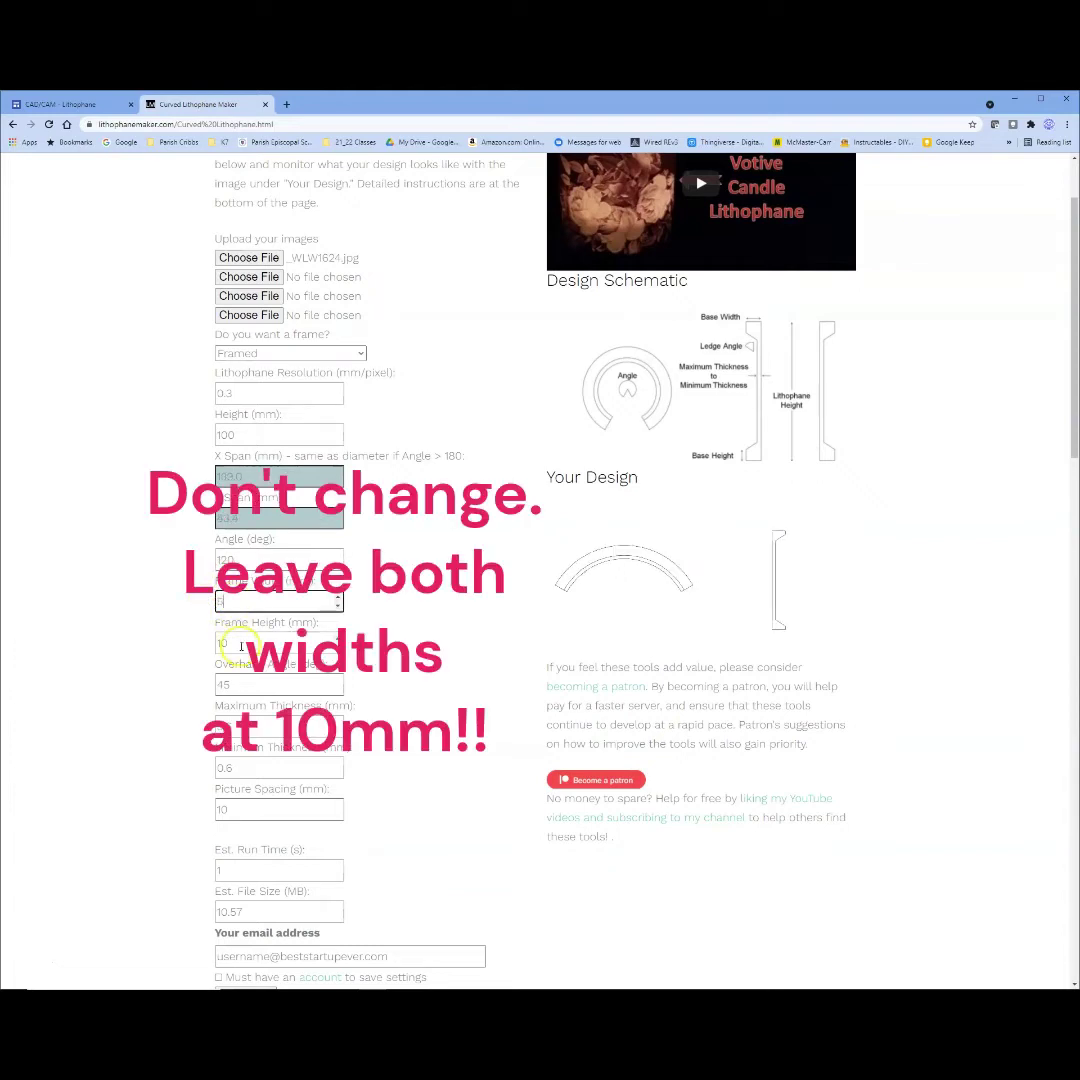
double_click(214, 644)
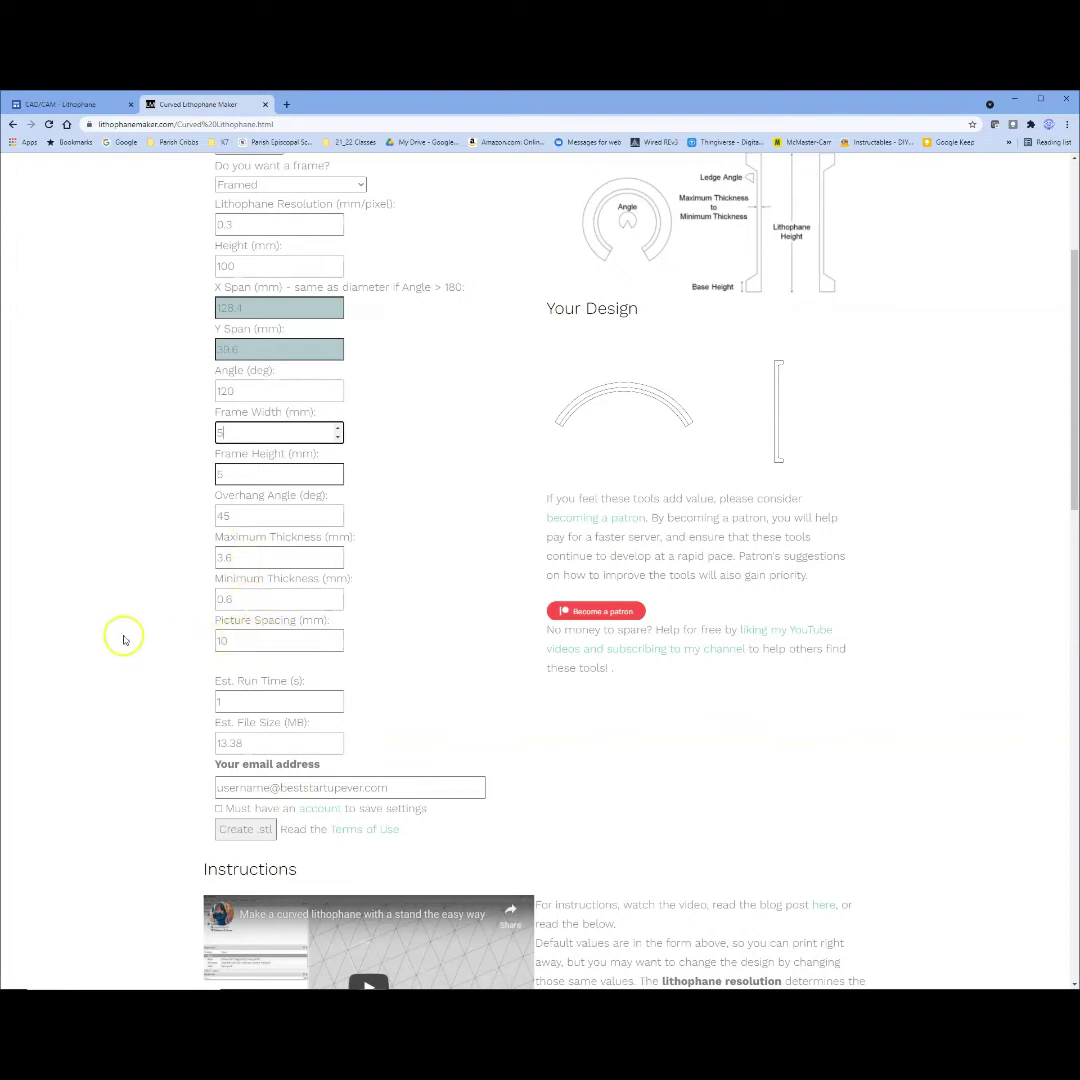
Fill in the e-mail address with the saved school address and create the lithophane's .stl file
scroll(124, 640, "down", 2)
left_click(283, 620)
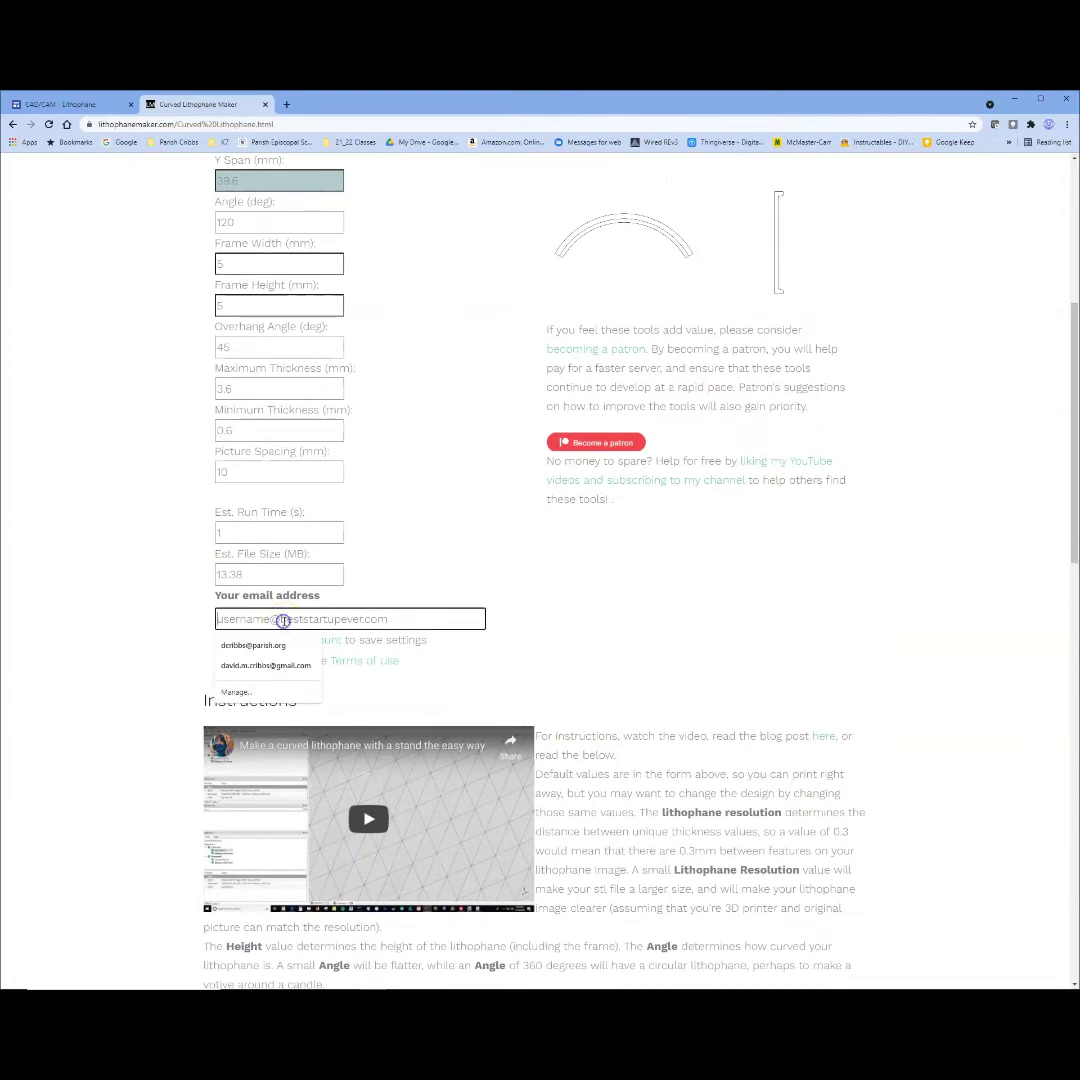
left_click(273, 646)
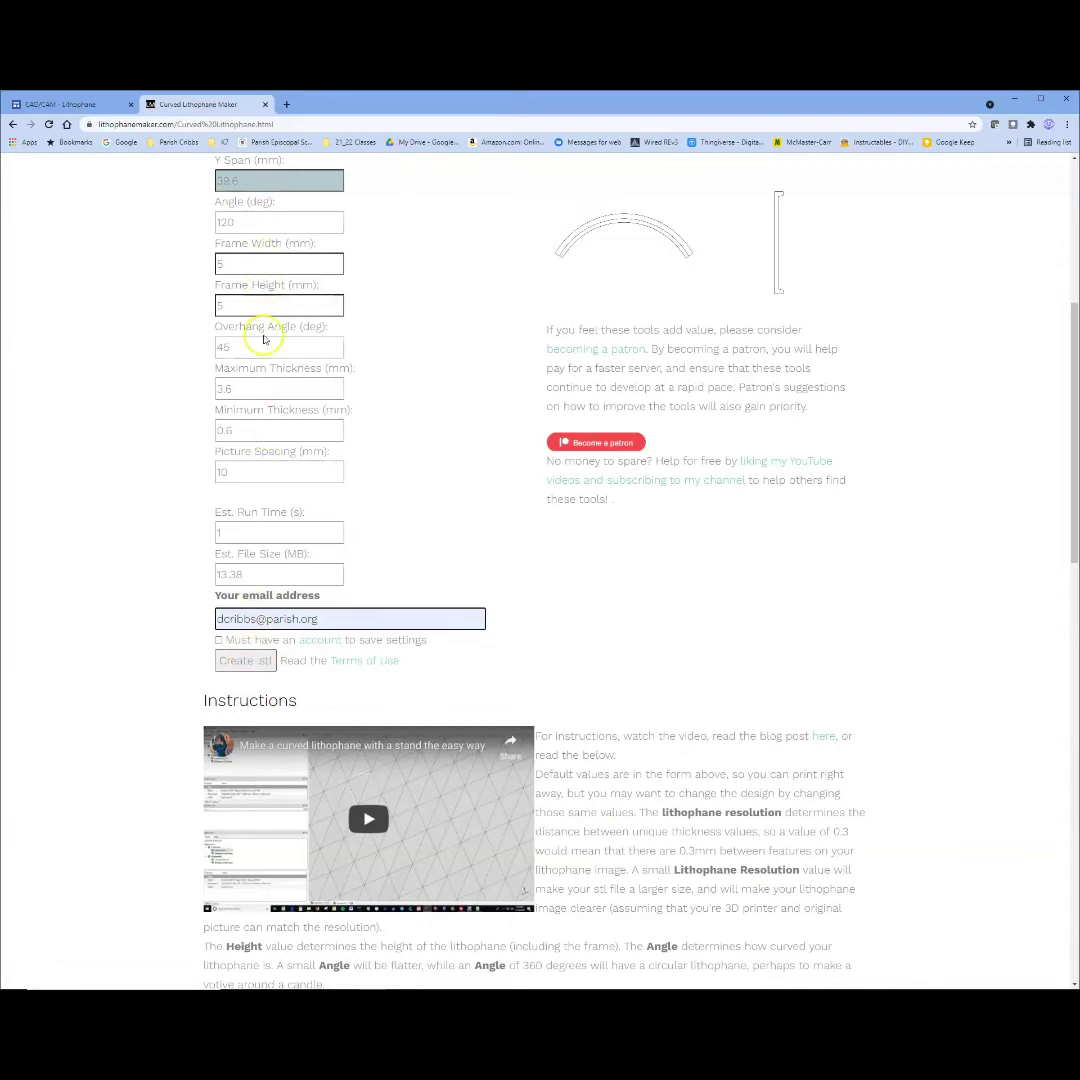
scroll(250, 345, "up", 1)
scroll(250, 345, "up", 2)
scroll(176, 766, "down", 3)
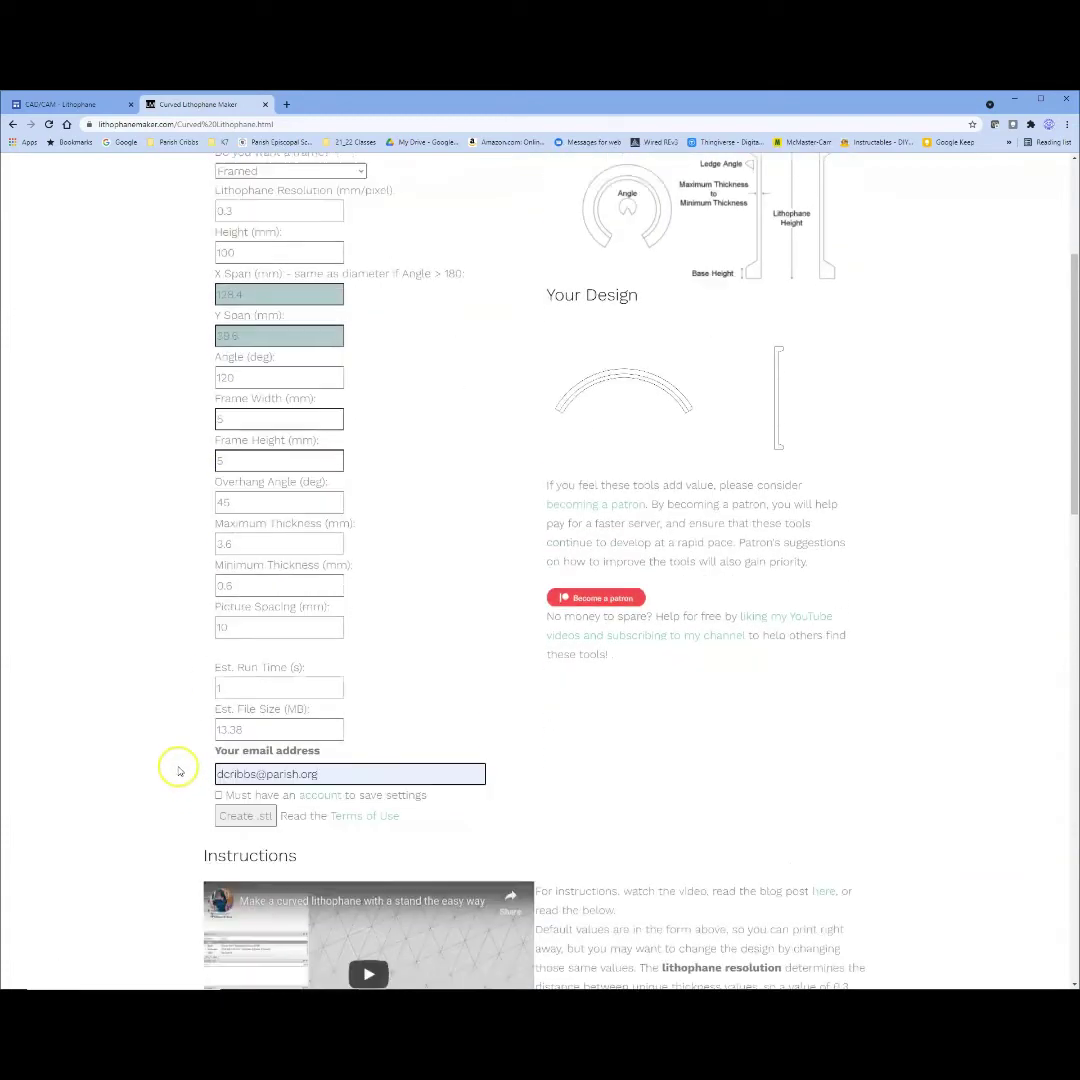
scroll(64, 723, "down", 1)
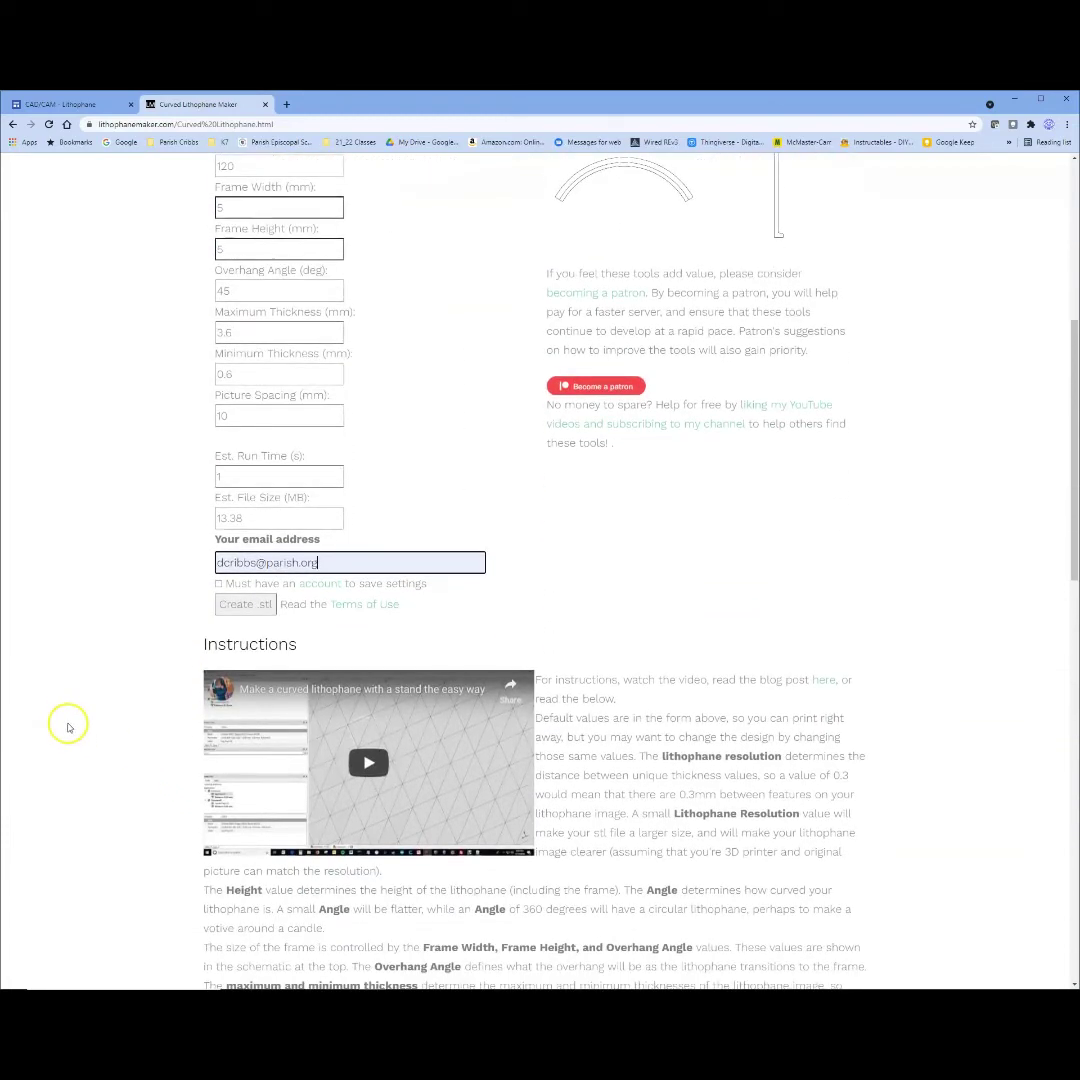
left_click(242, 607)
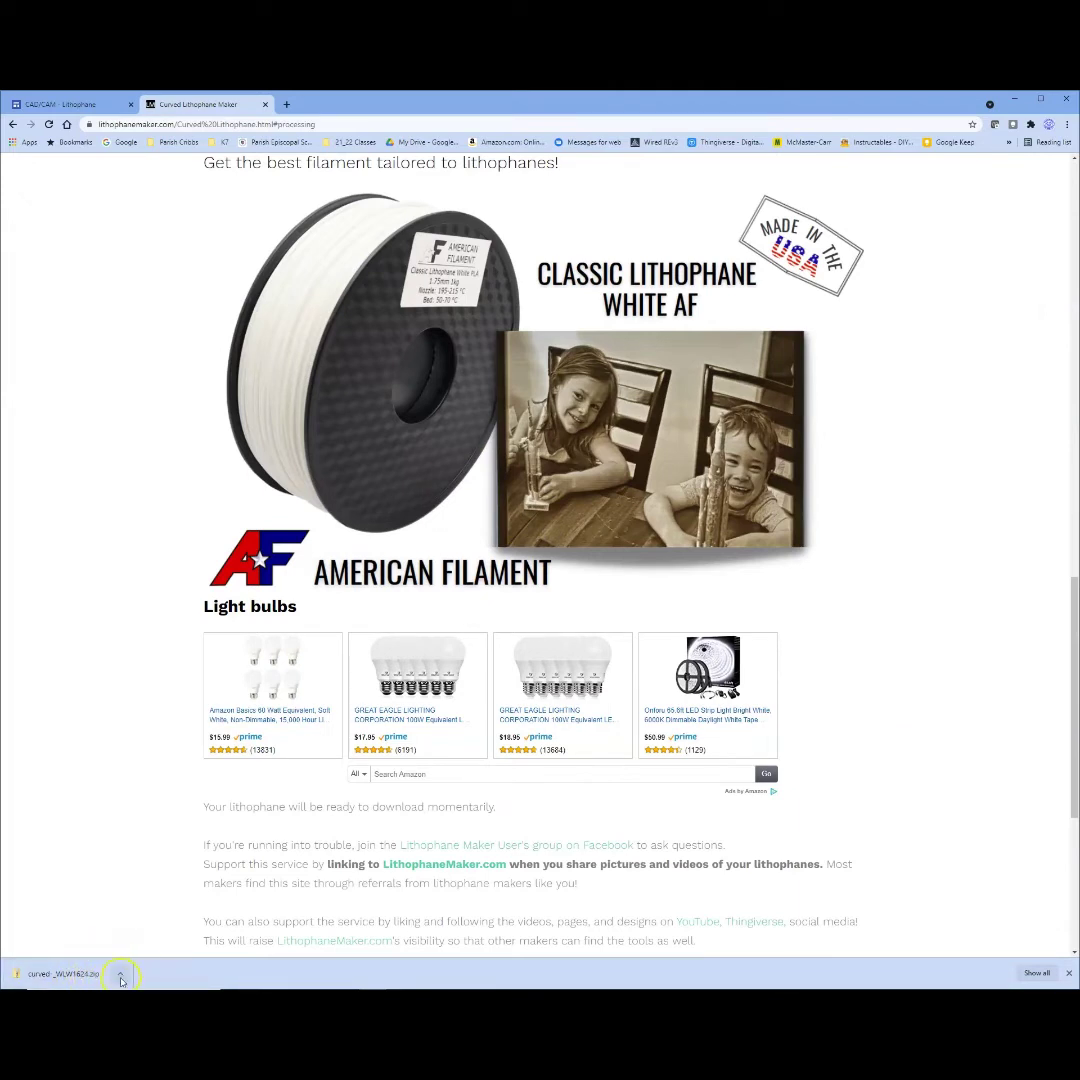
Extract the downloaded curved-_WLW1624.zip into C:\Downloads\curved-_WLW1624 and open the extracted folder from Downloads
left_click(120, 975)
left_click(152, 935)
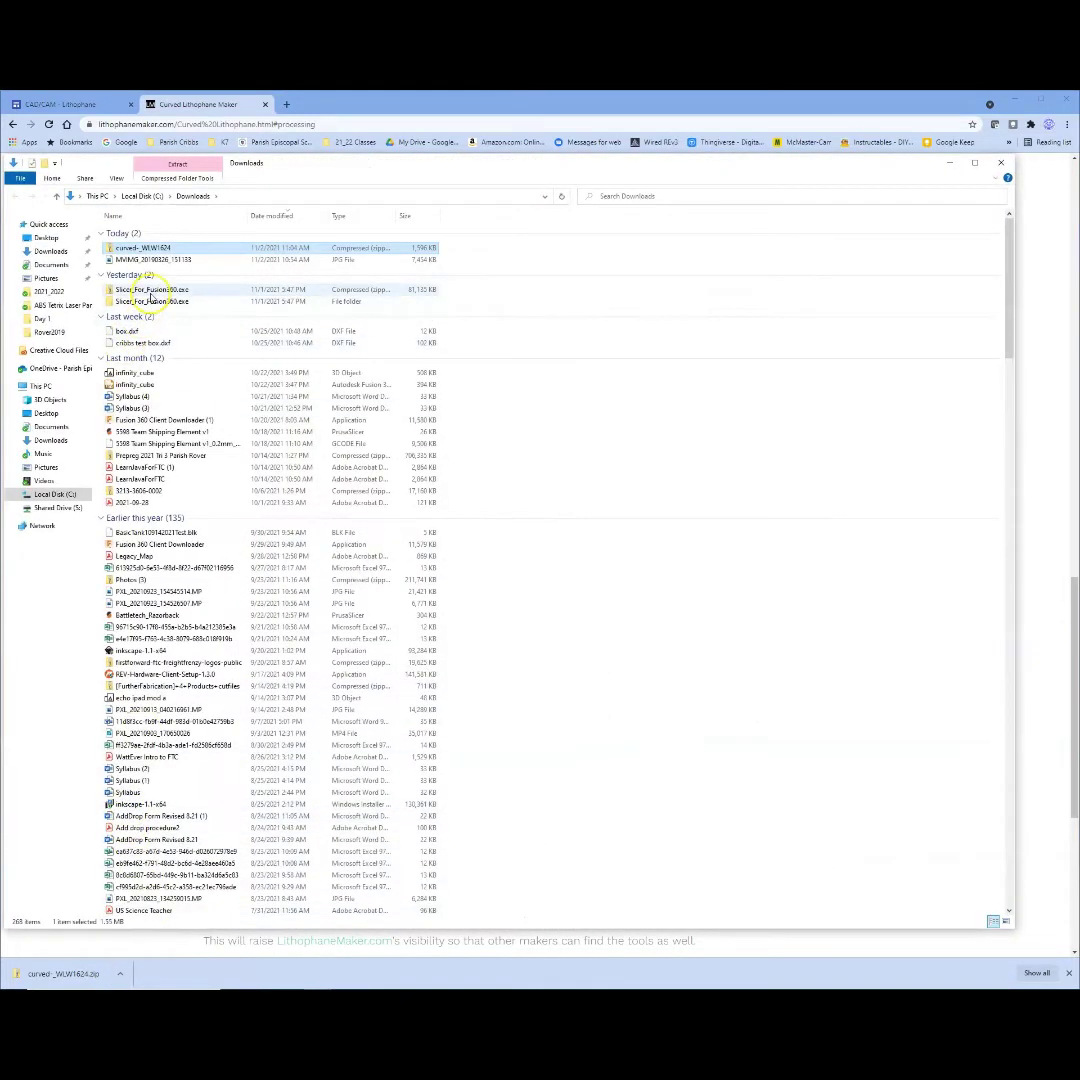
right_click(127, 250)
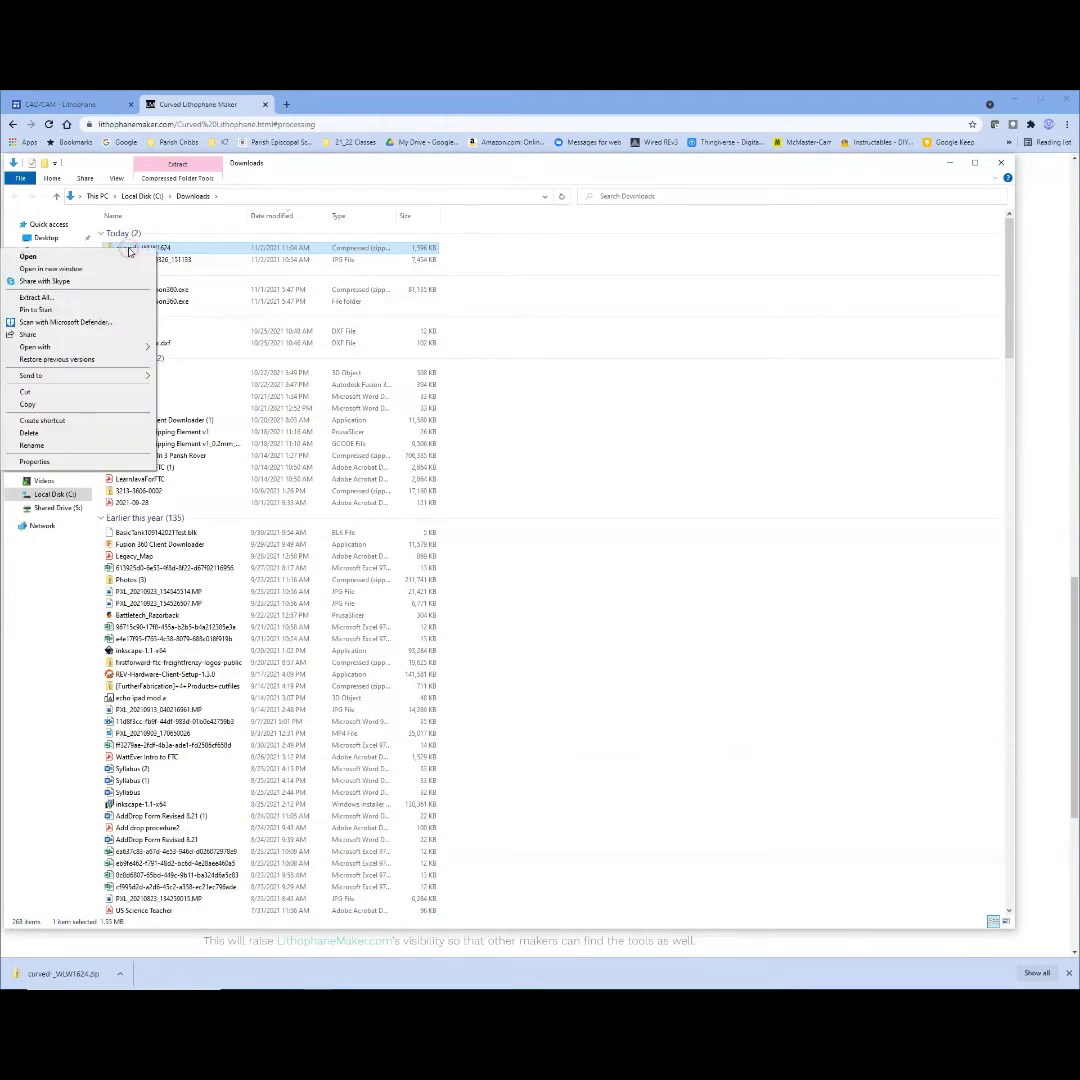
left_click(58, 298)
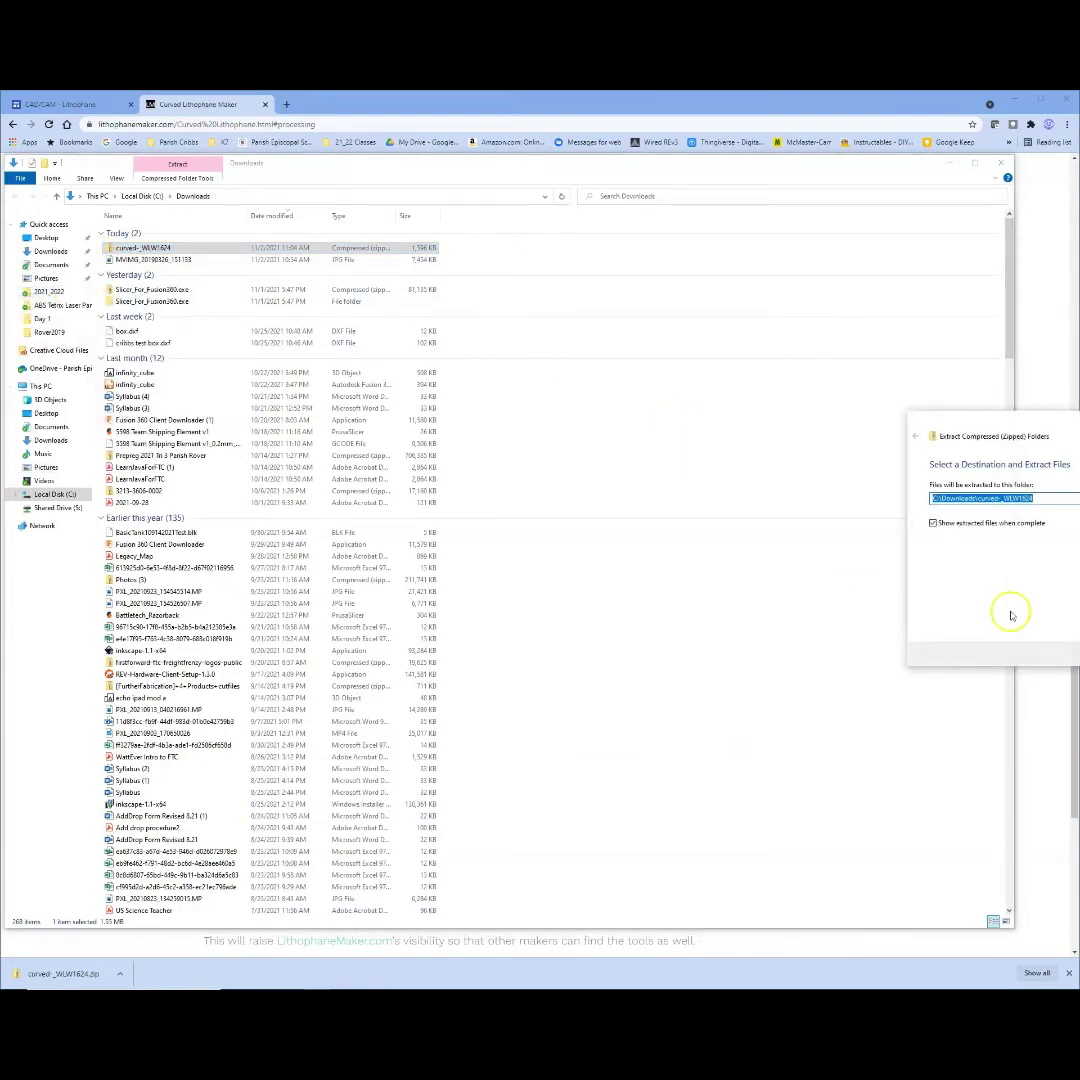
left_click_drag(1034, 424, 730, 390)
left_click(877, 627)
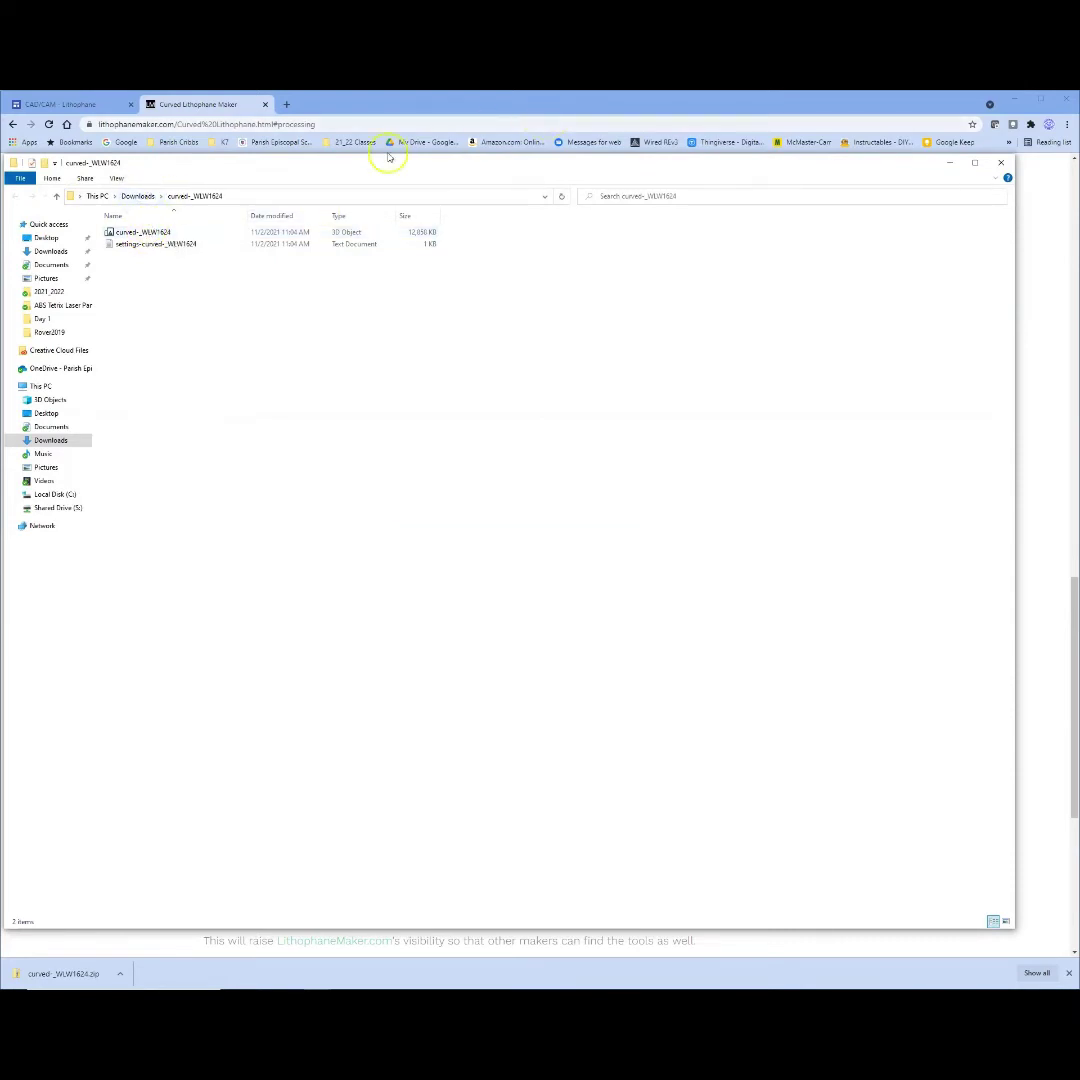
left_click(140, 197)
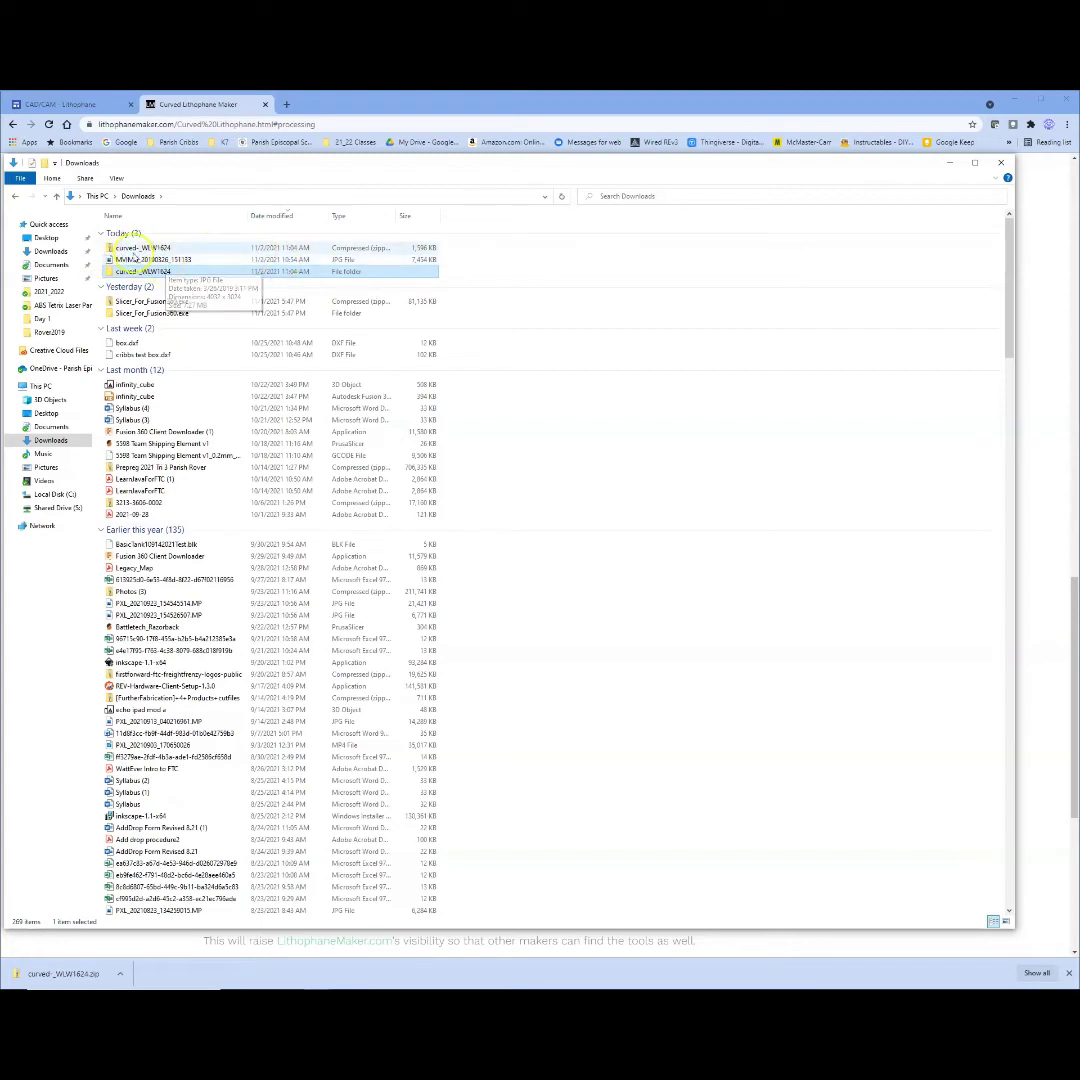
double_click(132, 271)
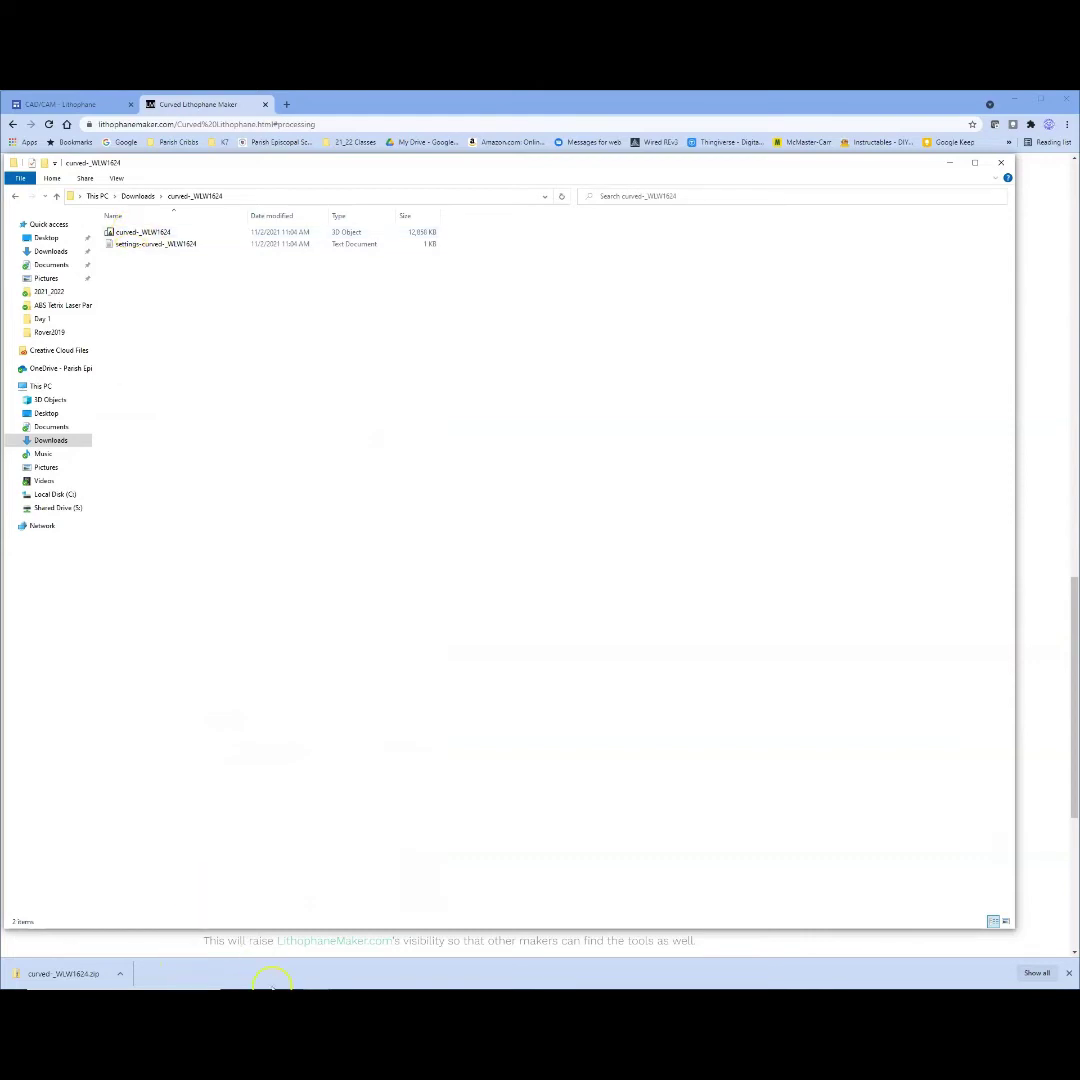
Switch to PrusaSlicer and import the curved-_WLW1624 STL model from its extracted folder in Downloads
mouse_move(268, 980)
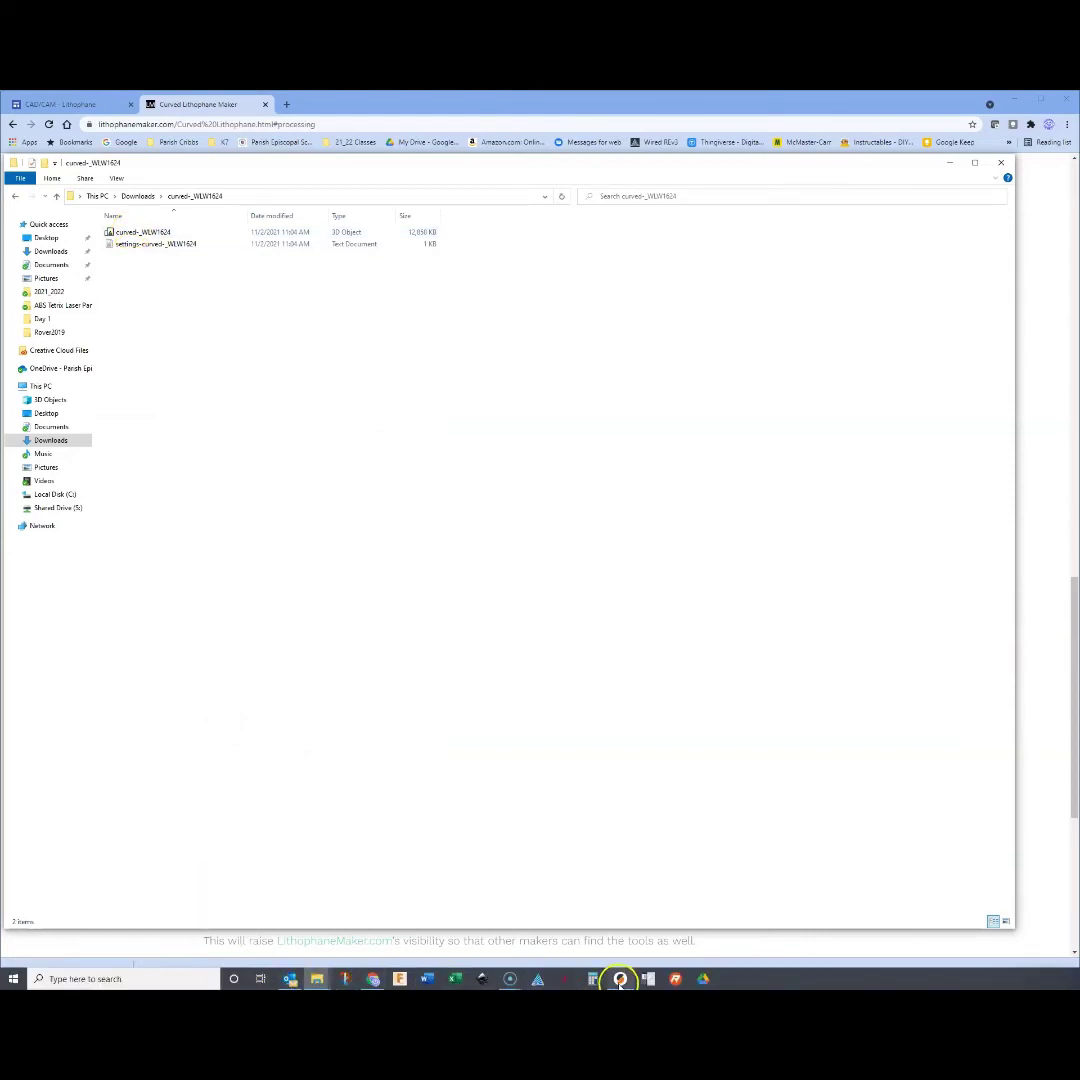
left_click(620, 980)
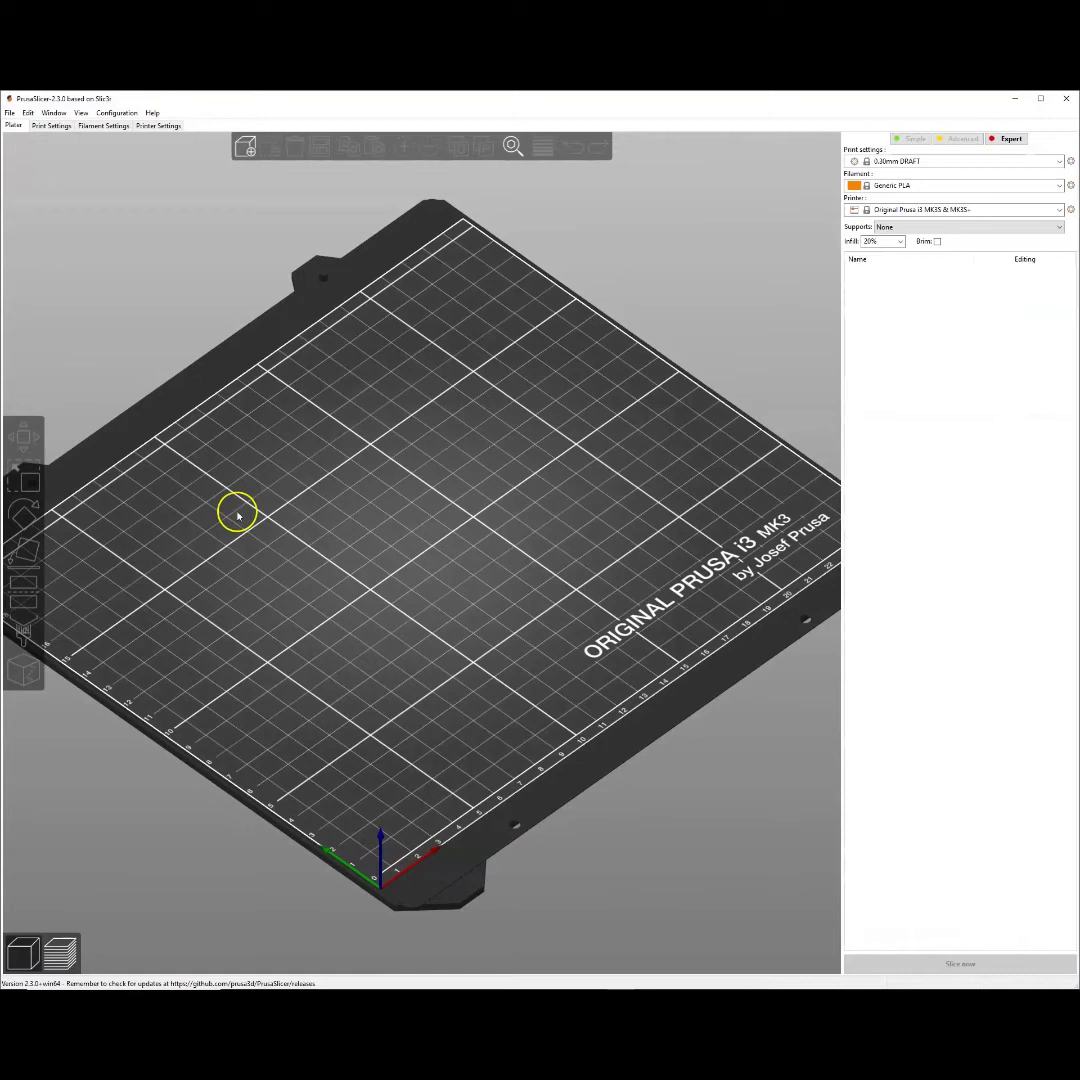
left_click(10, 113)
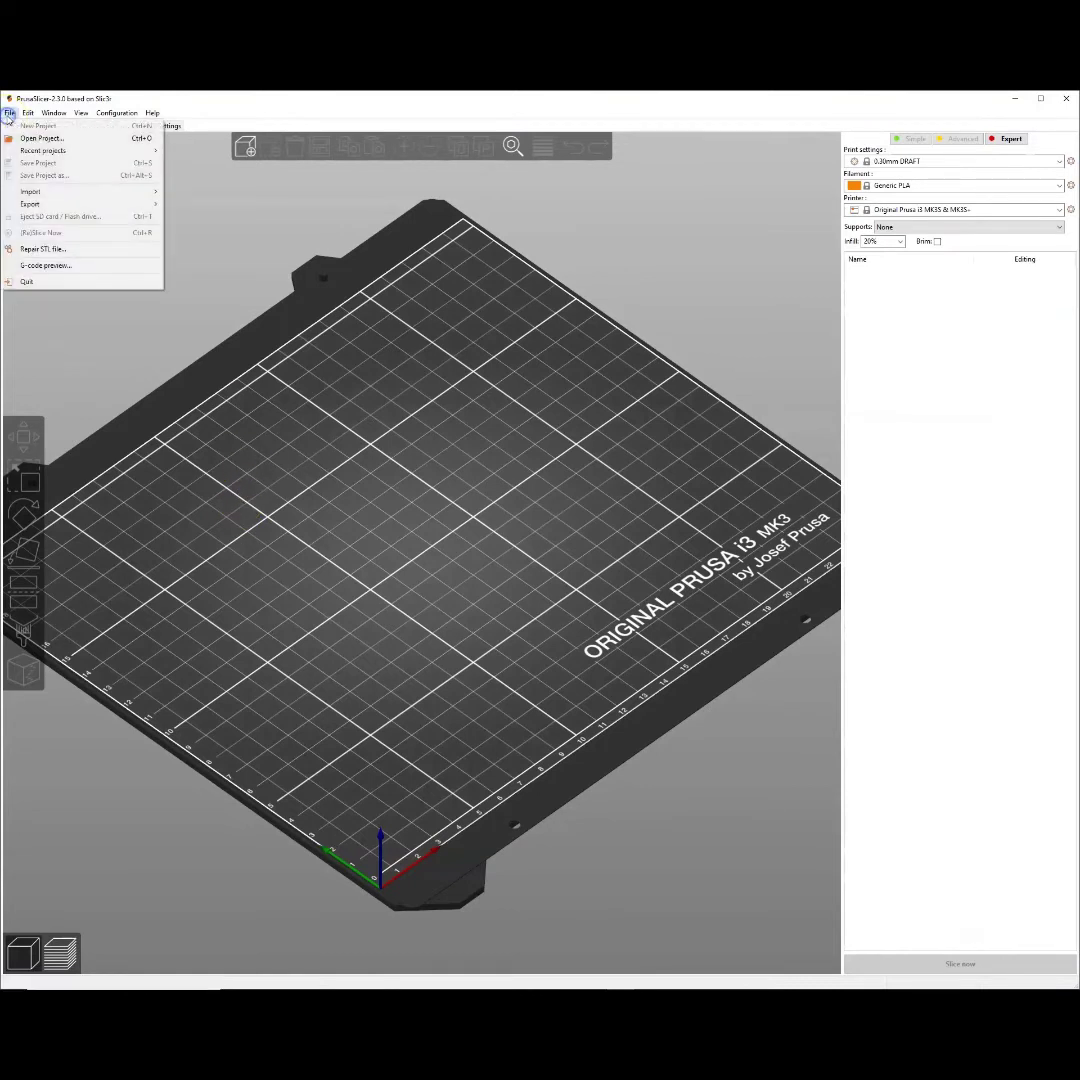
mouse_move(58, 193)
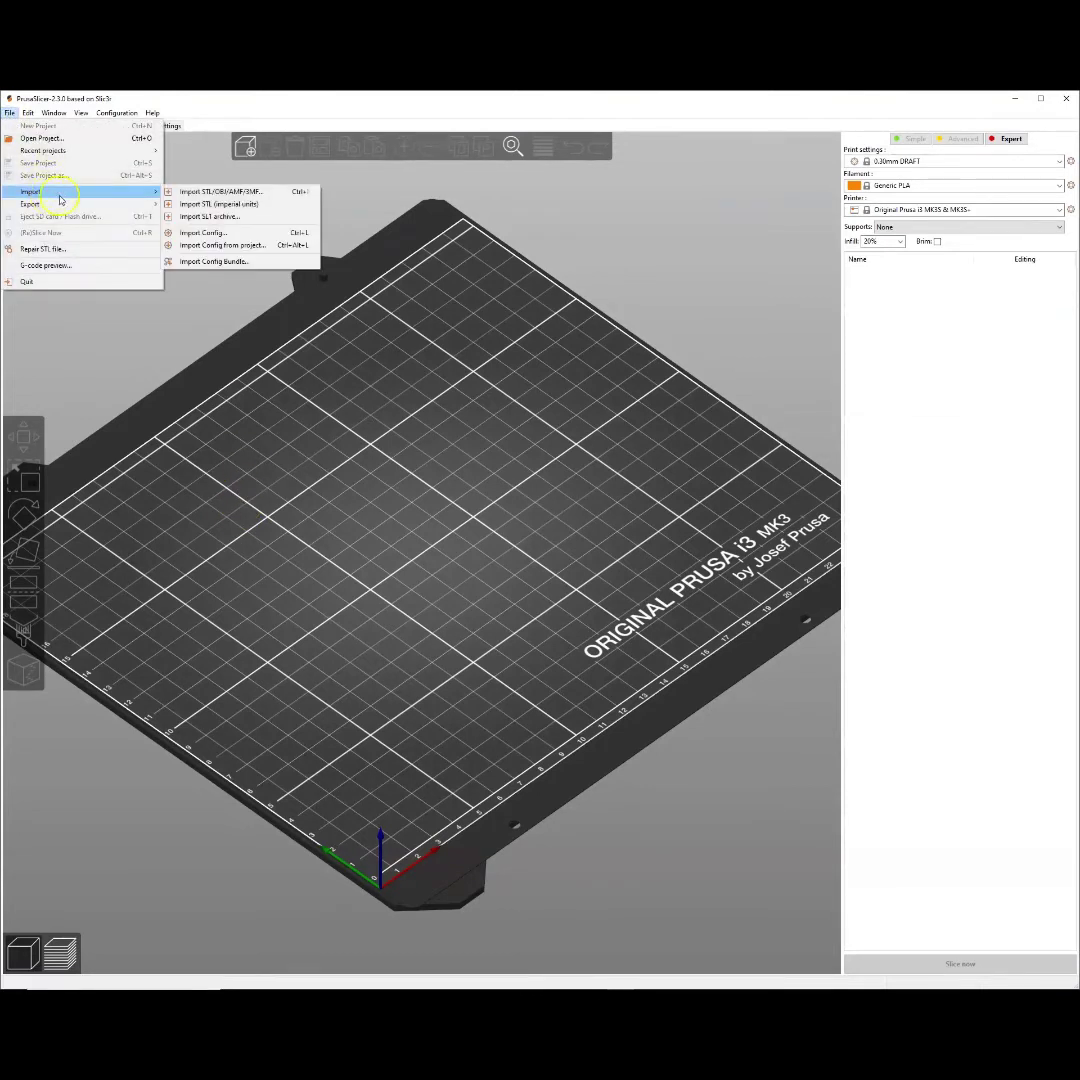
left_click(221, 194)
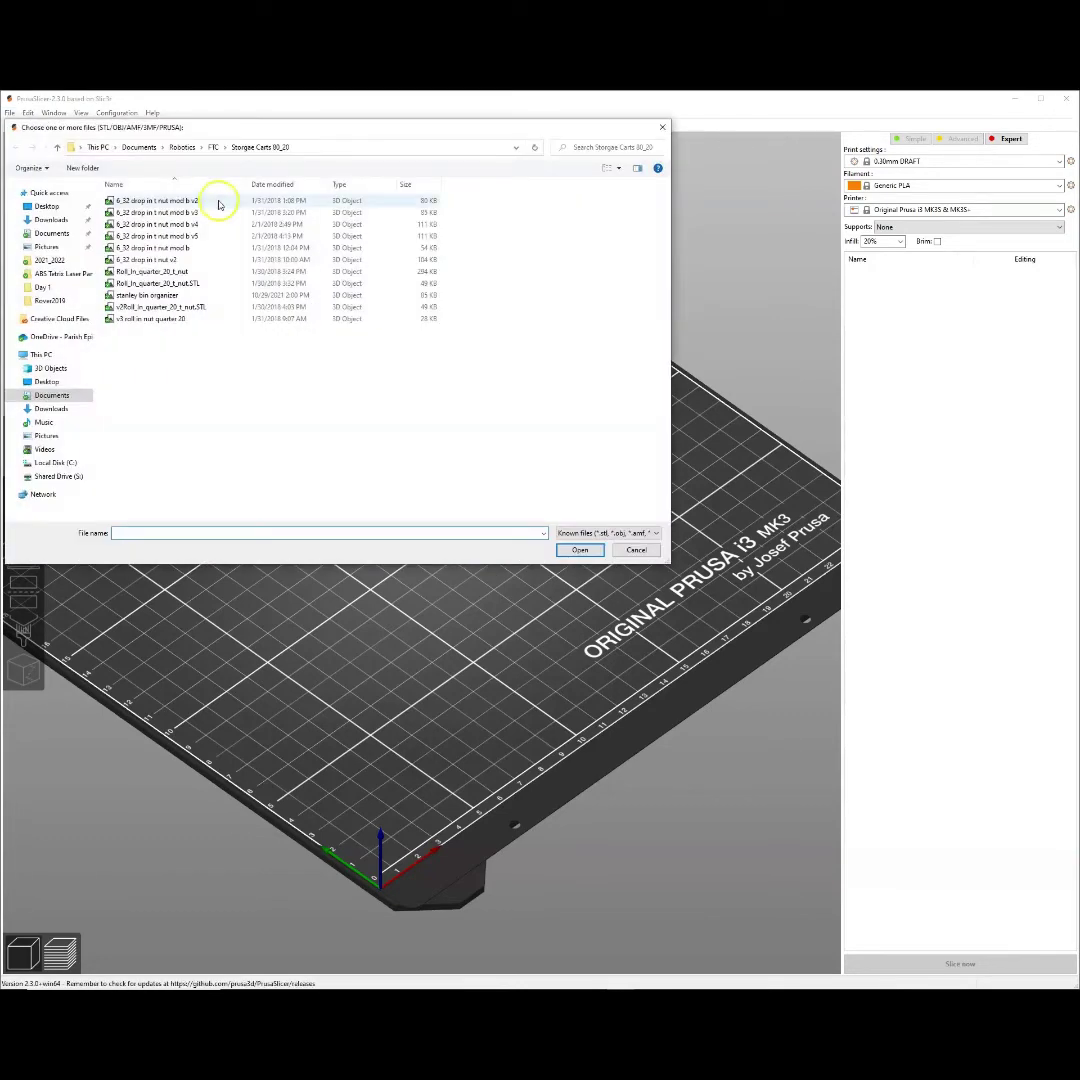
left_click(58, 219)
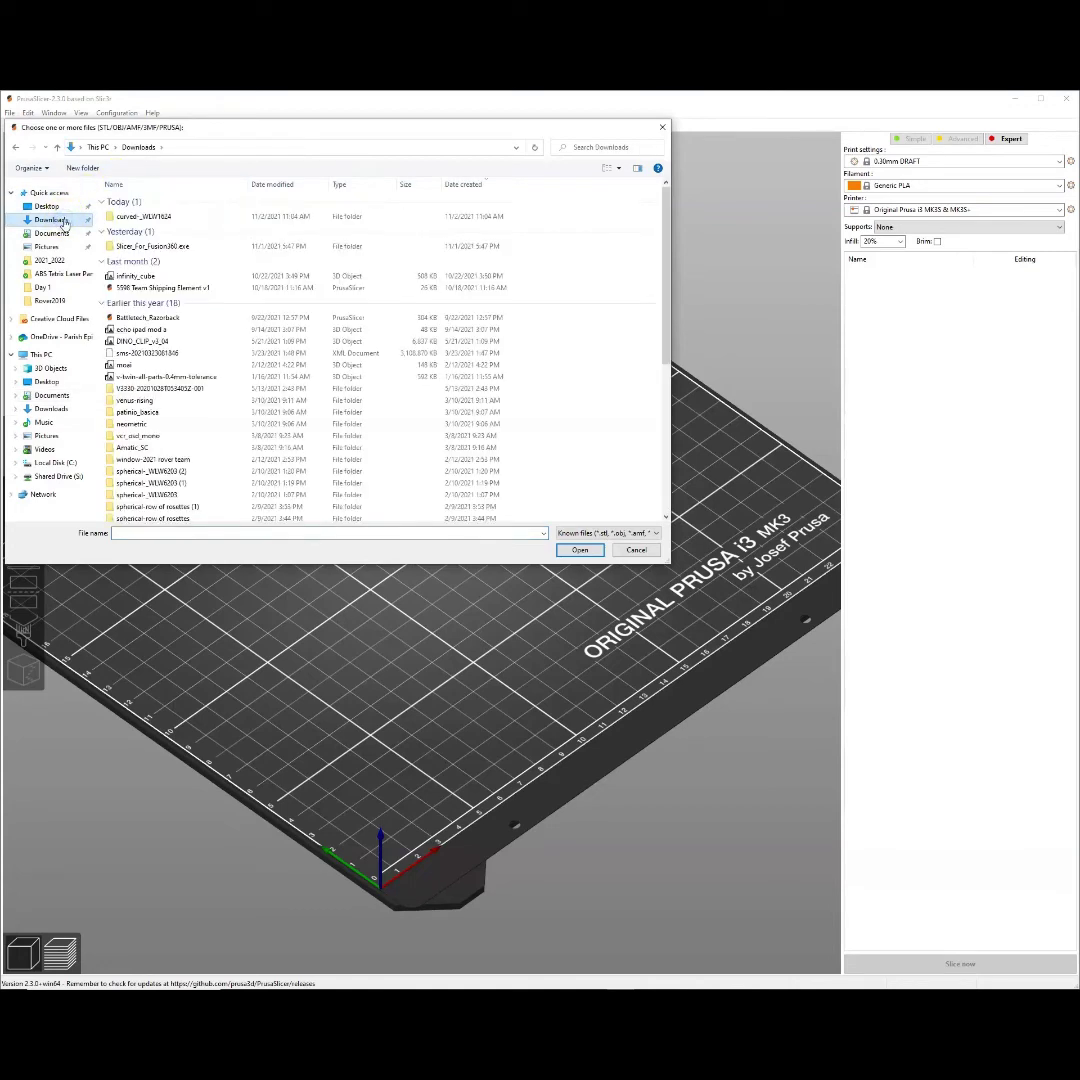
left_click(133, 220)
double_click(133, 220)
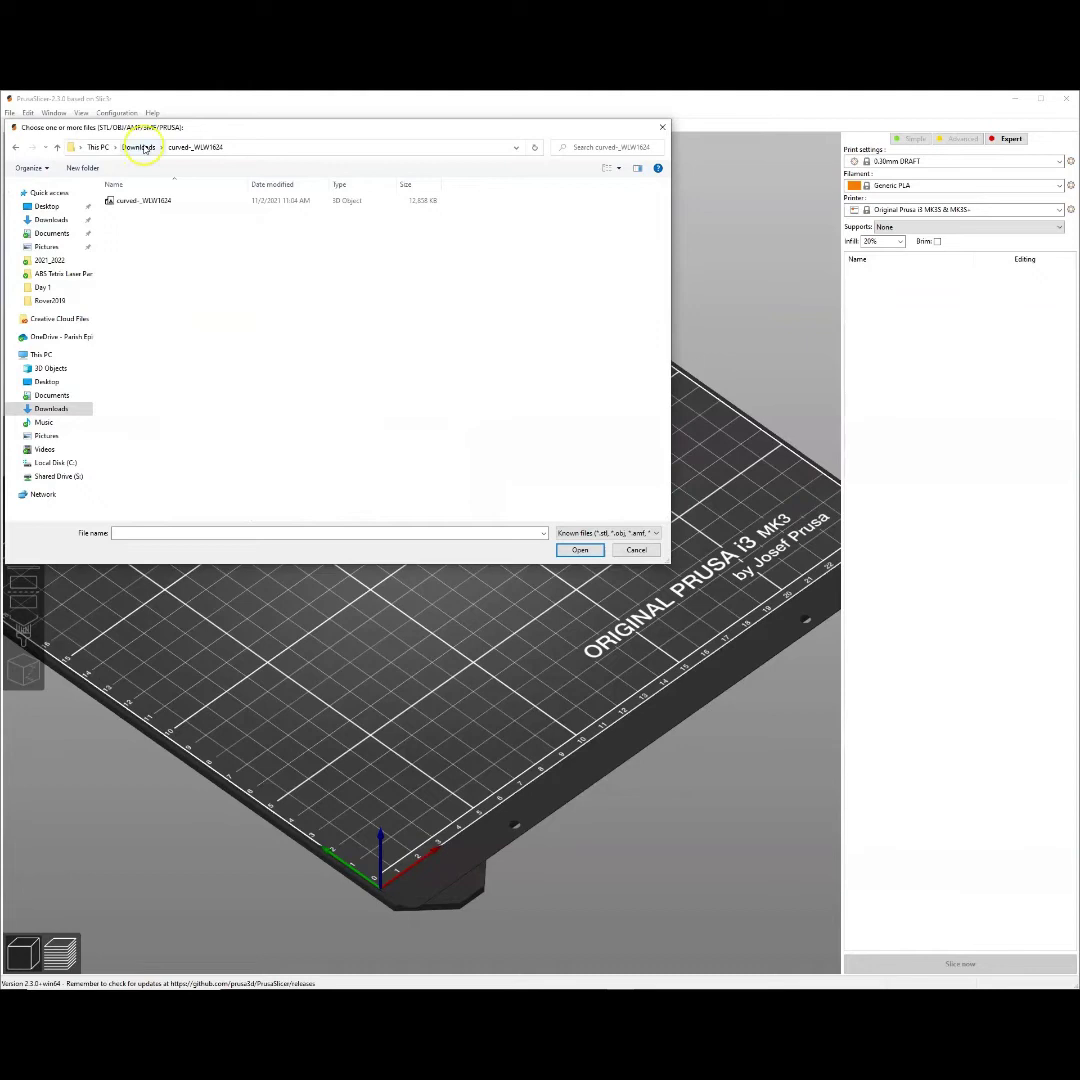
left_click(147, 203)
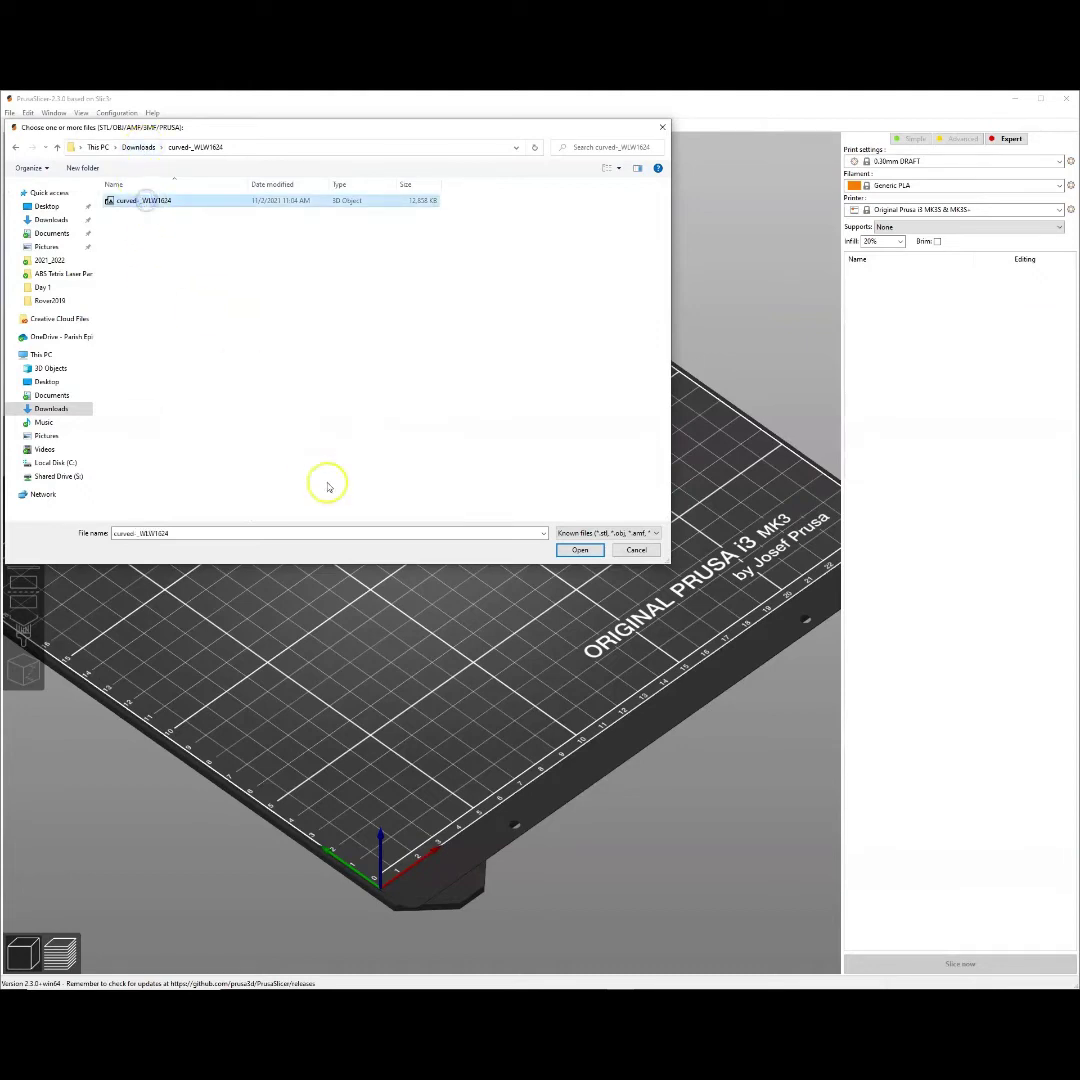
left_click(573, 553)
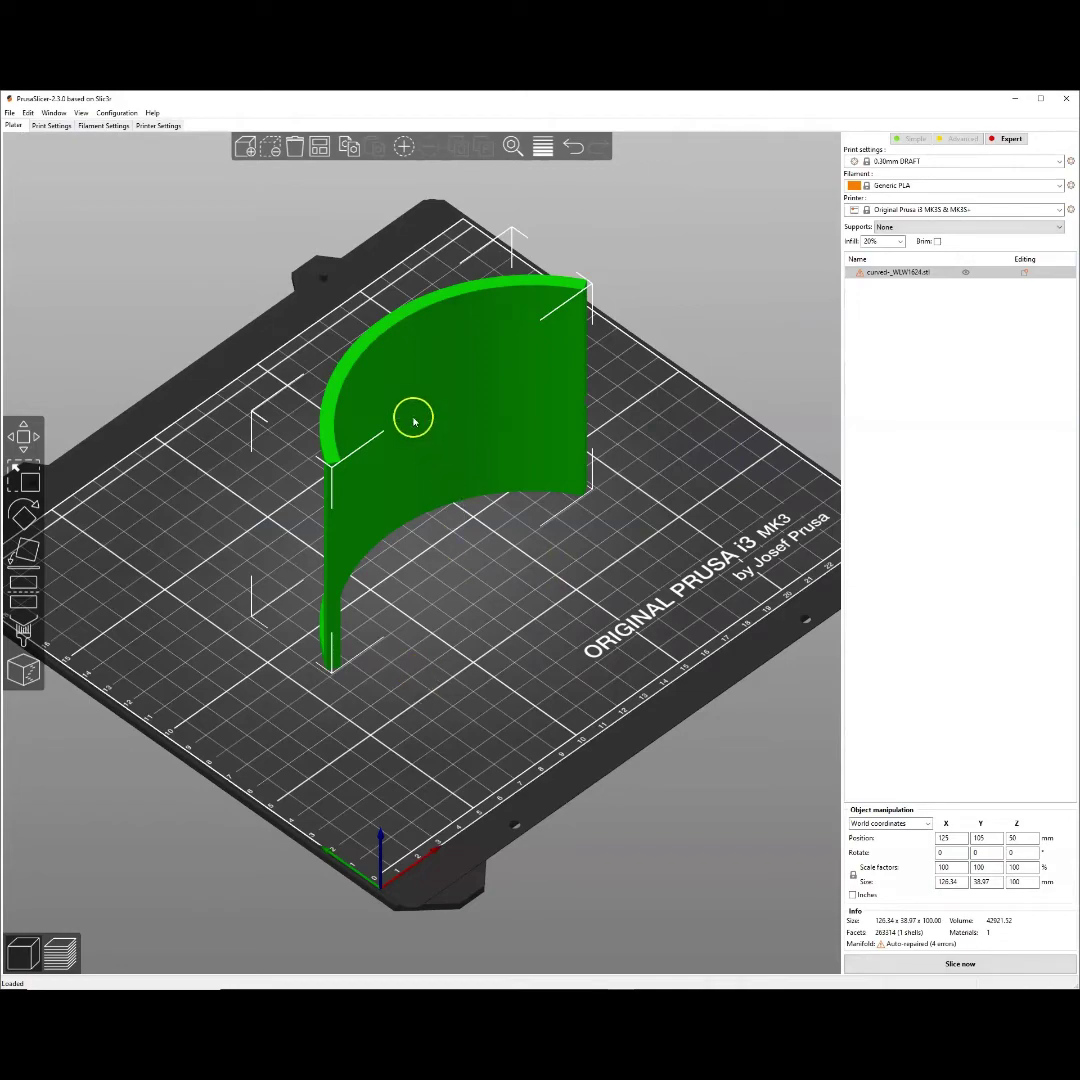
mouse_move(198, 608)
left_mouse_down()
mouse_move(289, 638)
mouse_move(297, 614)
mouse_move(284, 583)
mouse_move(299, 590)
mouse_move(176, 586)
mouse_move(162, 605)
mouse_move(178, 604)
left_mouse_up()
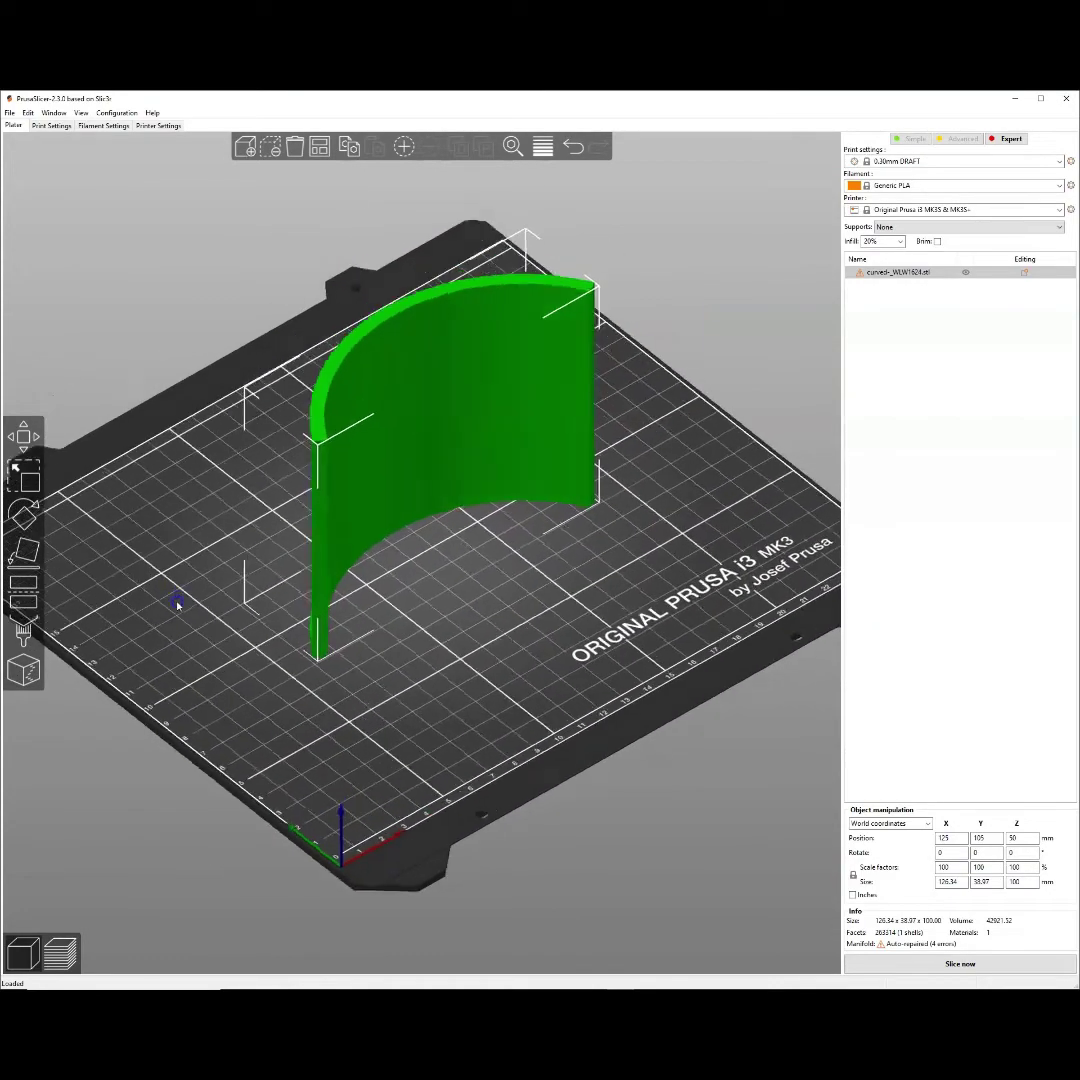
scroll(178, 606, "up", 2)
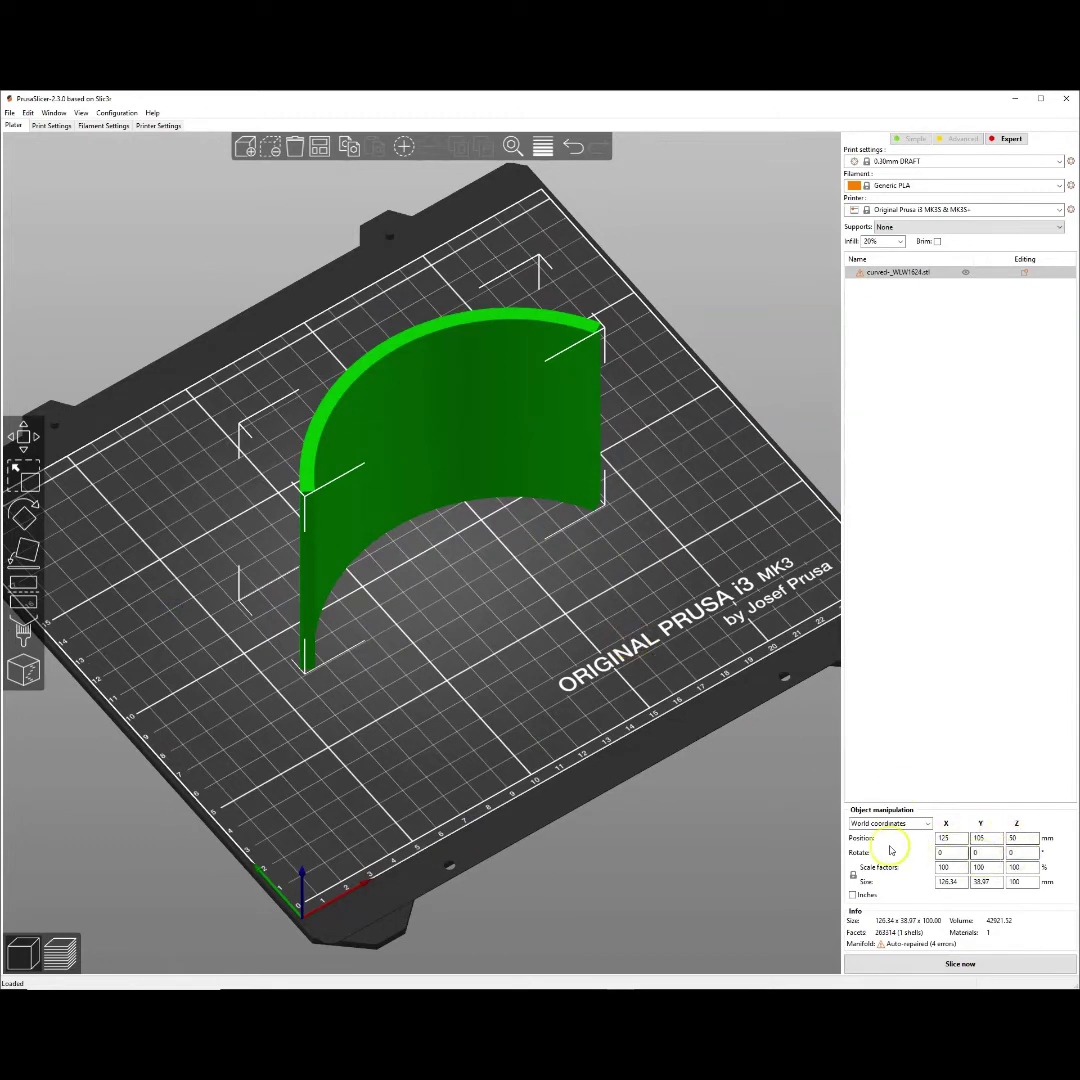
Rotate the lithophane model 90 degrees about the Z axis so its picture side faces the front of the bed
left_click(1013, 853)
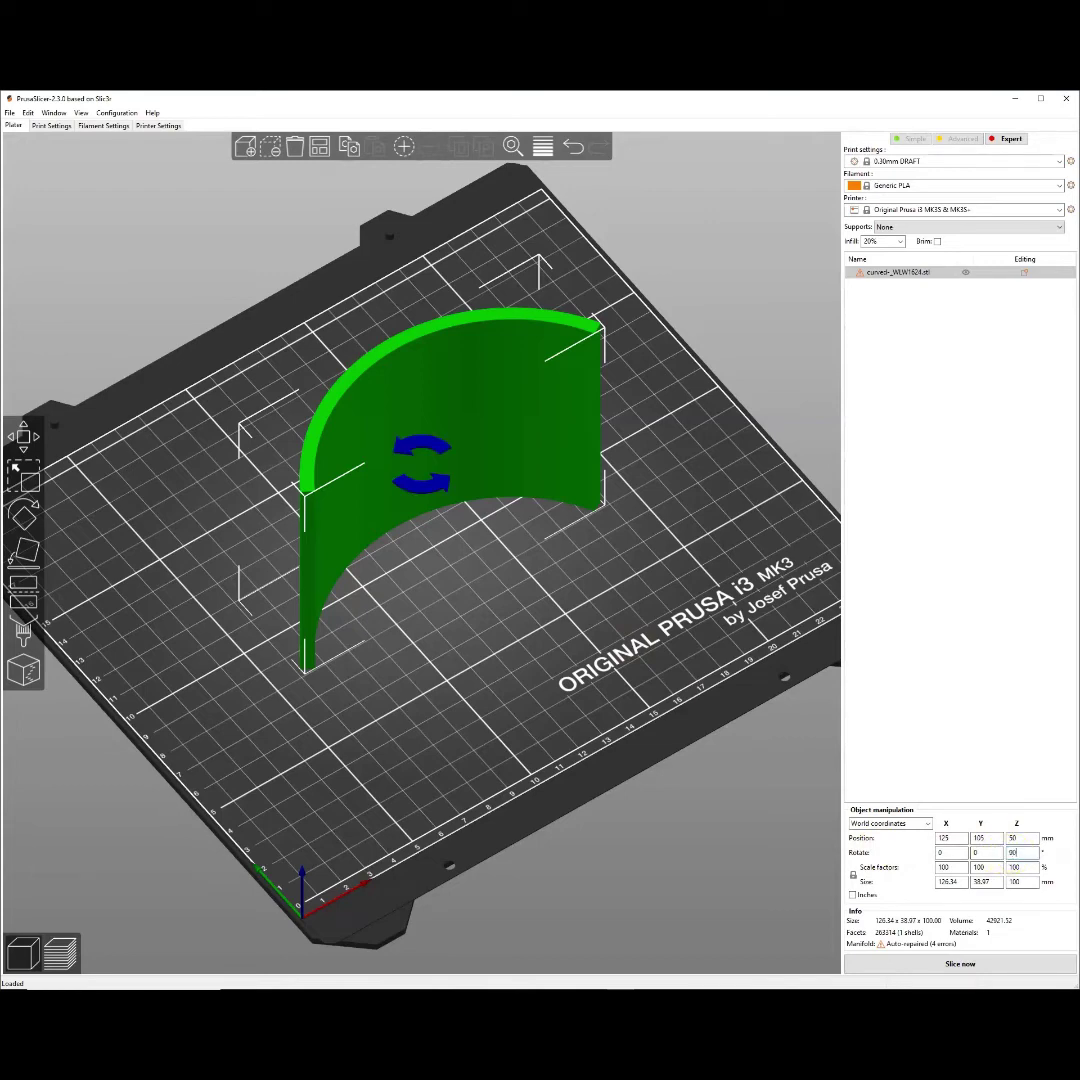
type("90")
key("Return")
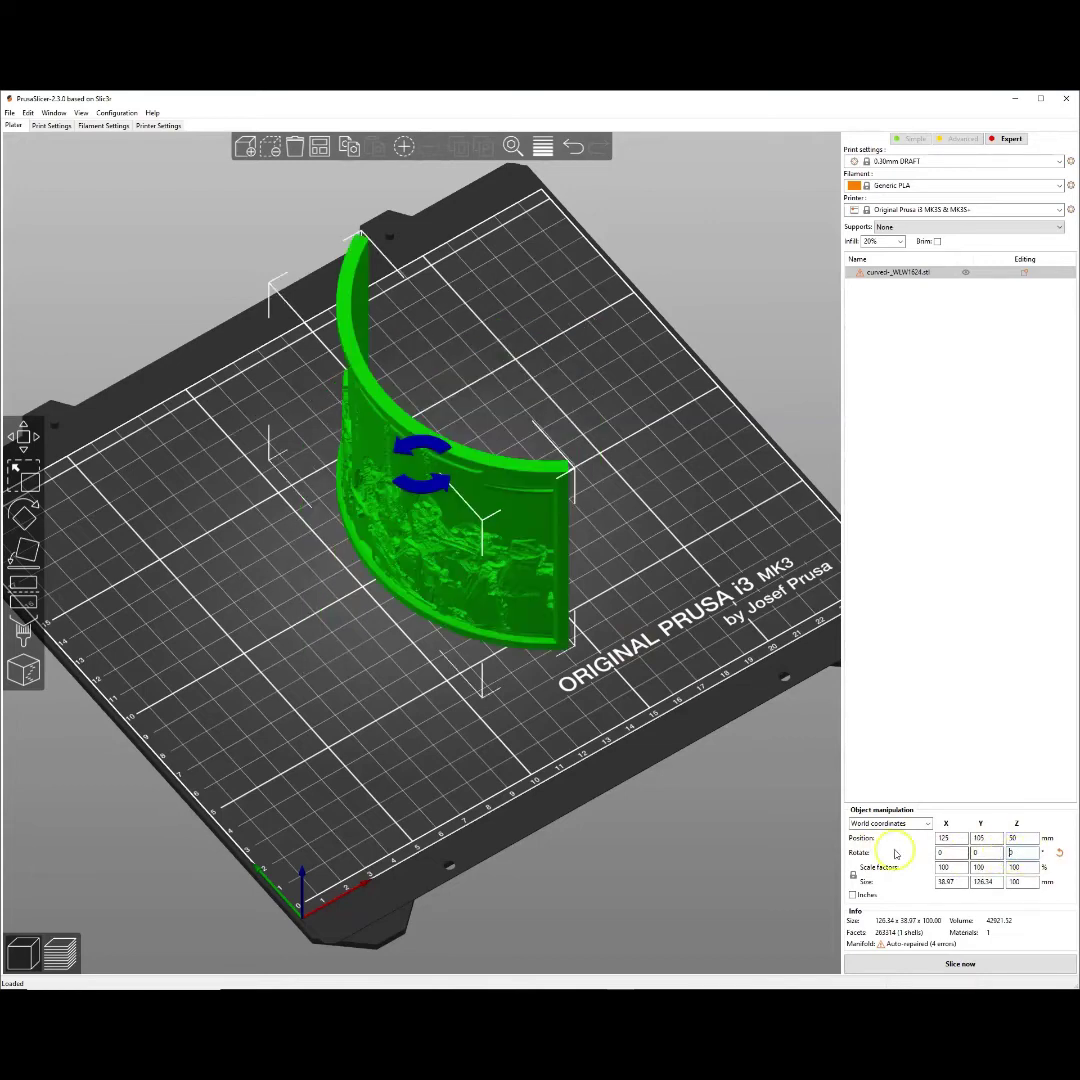
scroll(687, 706, "up", 5)
scroll(682, 706, "down", 5)
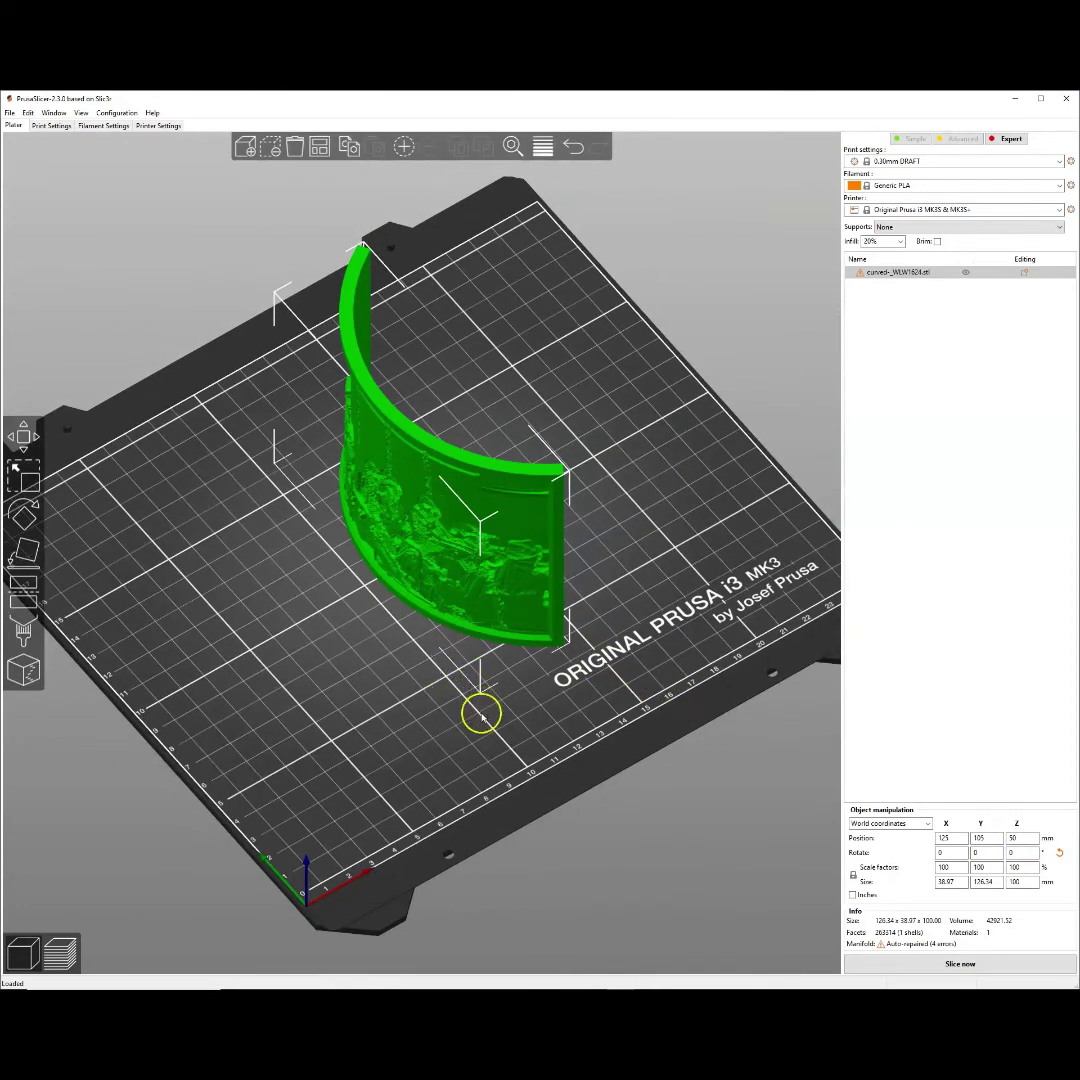
left_click_drag(480, 713, 474, 718)
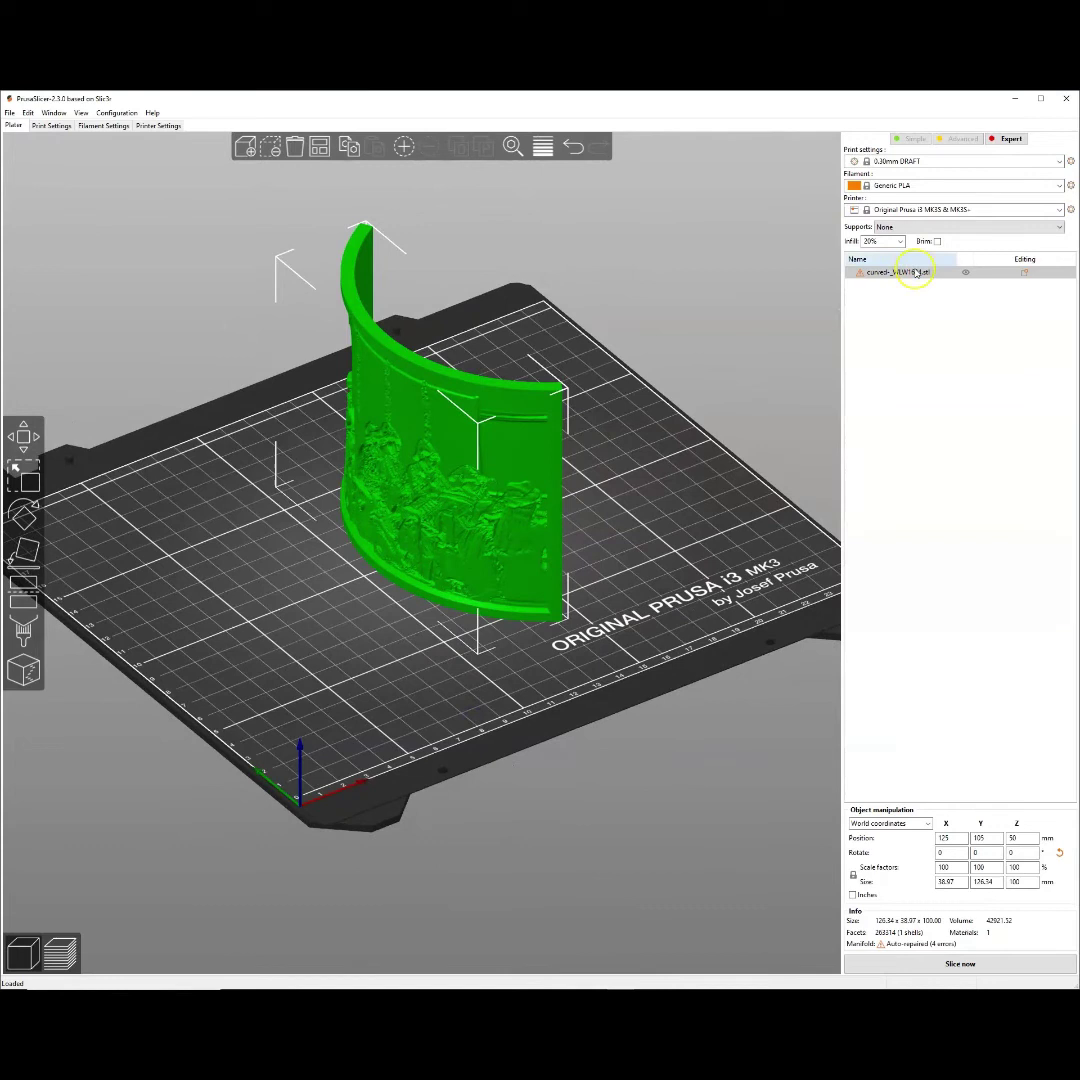
Choose the 0.20mm QUALITY print preset and set the infill to 100%, accepting the switch to the rectilinear fill pattern
left_click(880, 165)
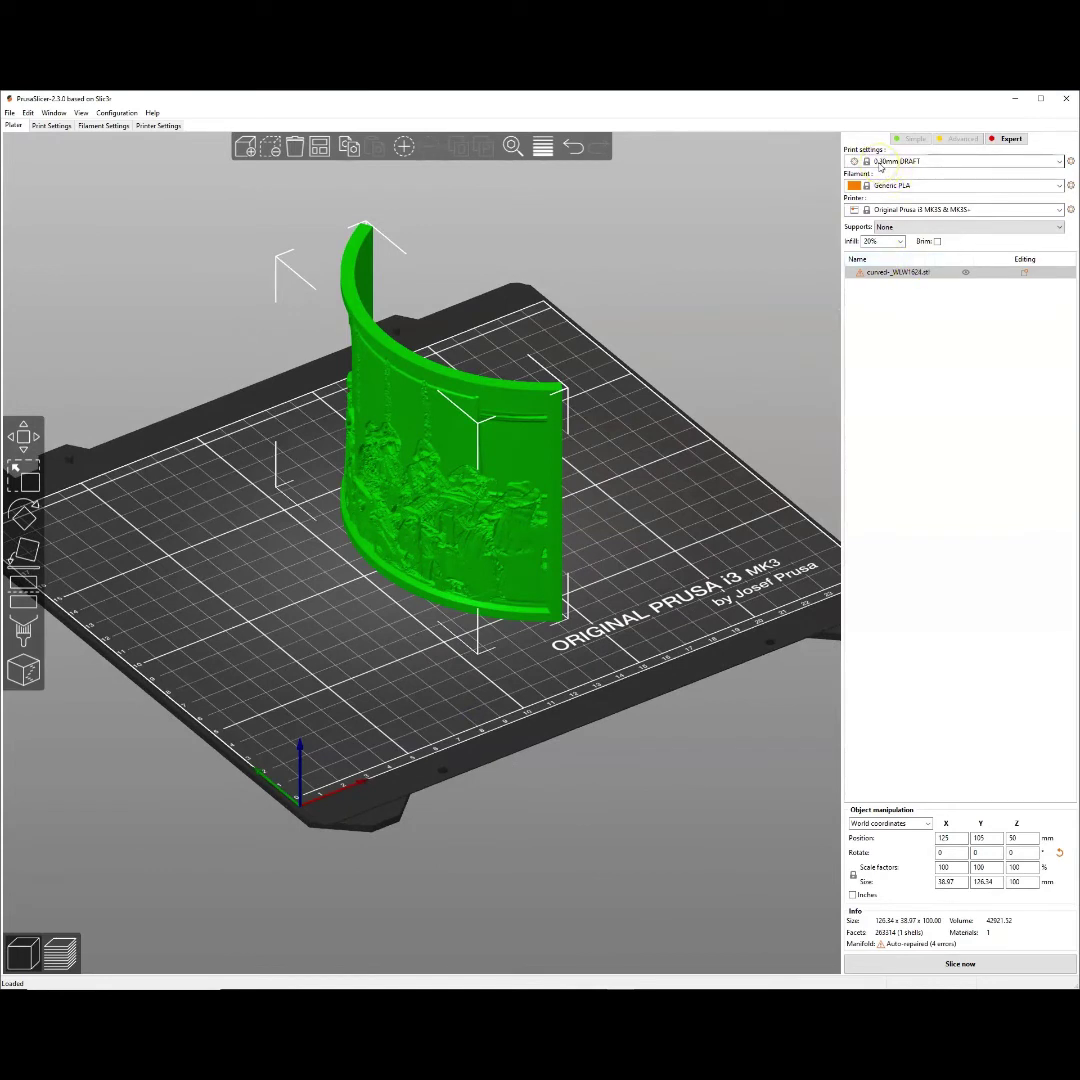
left_click(1058, 161)
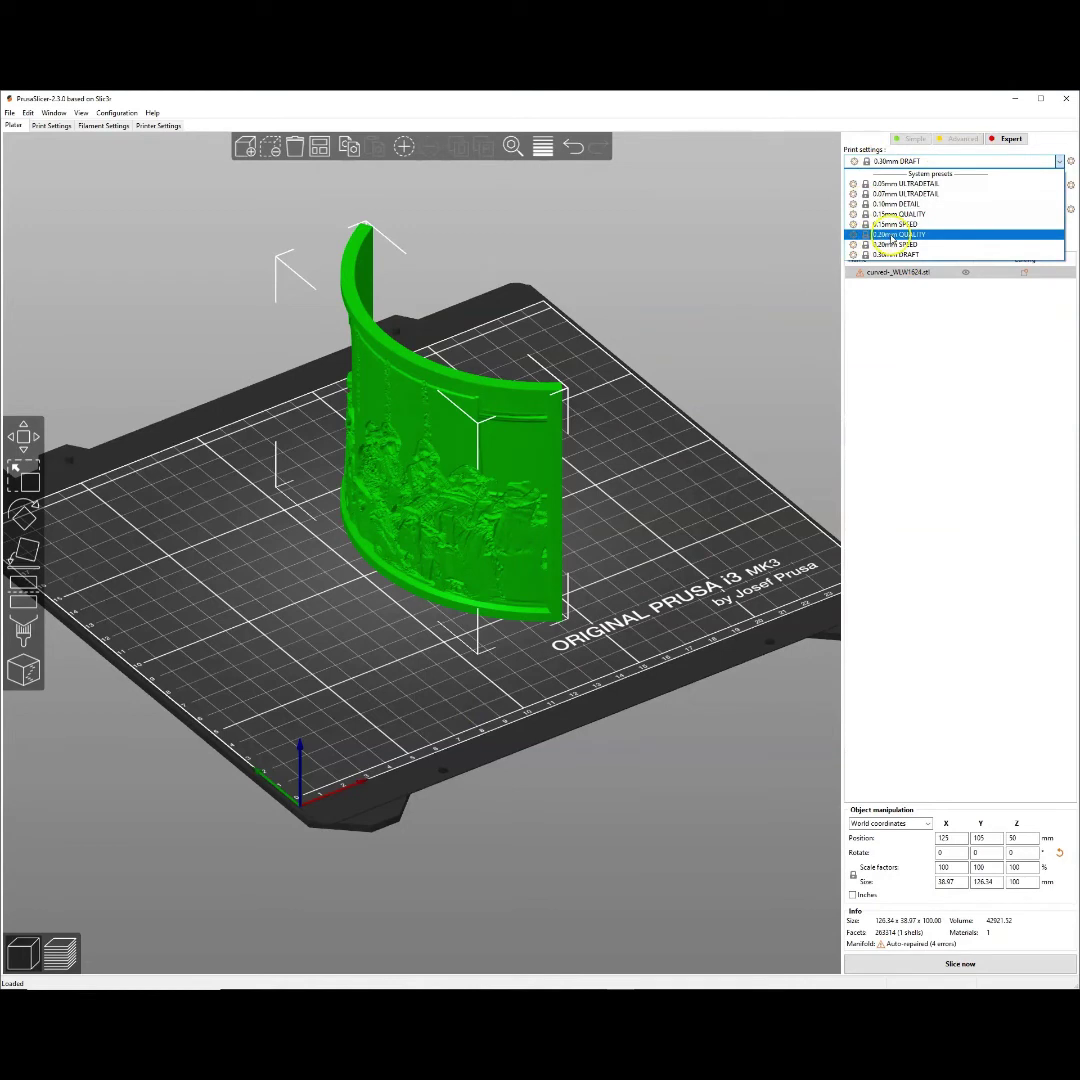
left_click(885, 236)
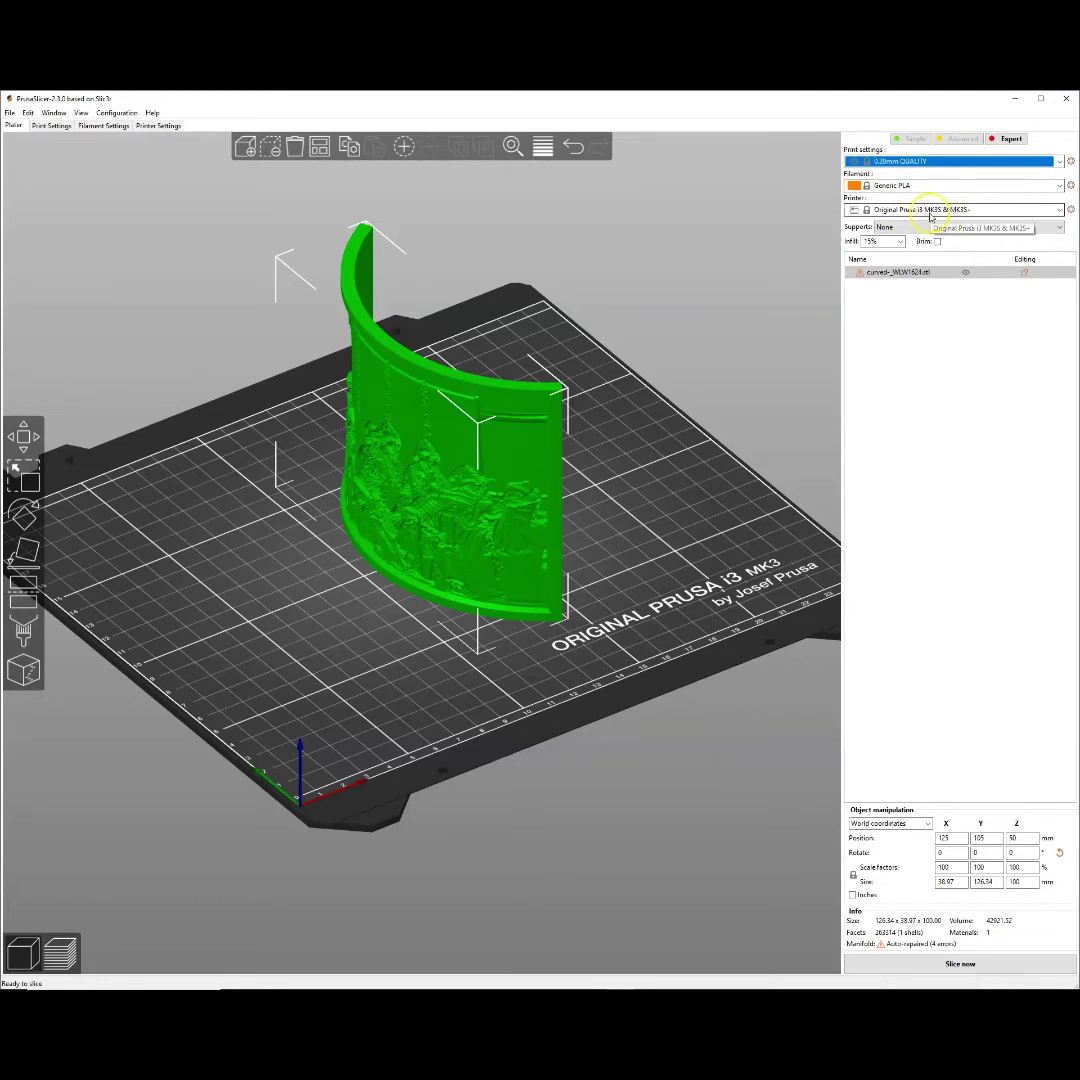
left_click(900, 243)
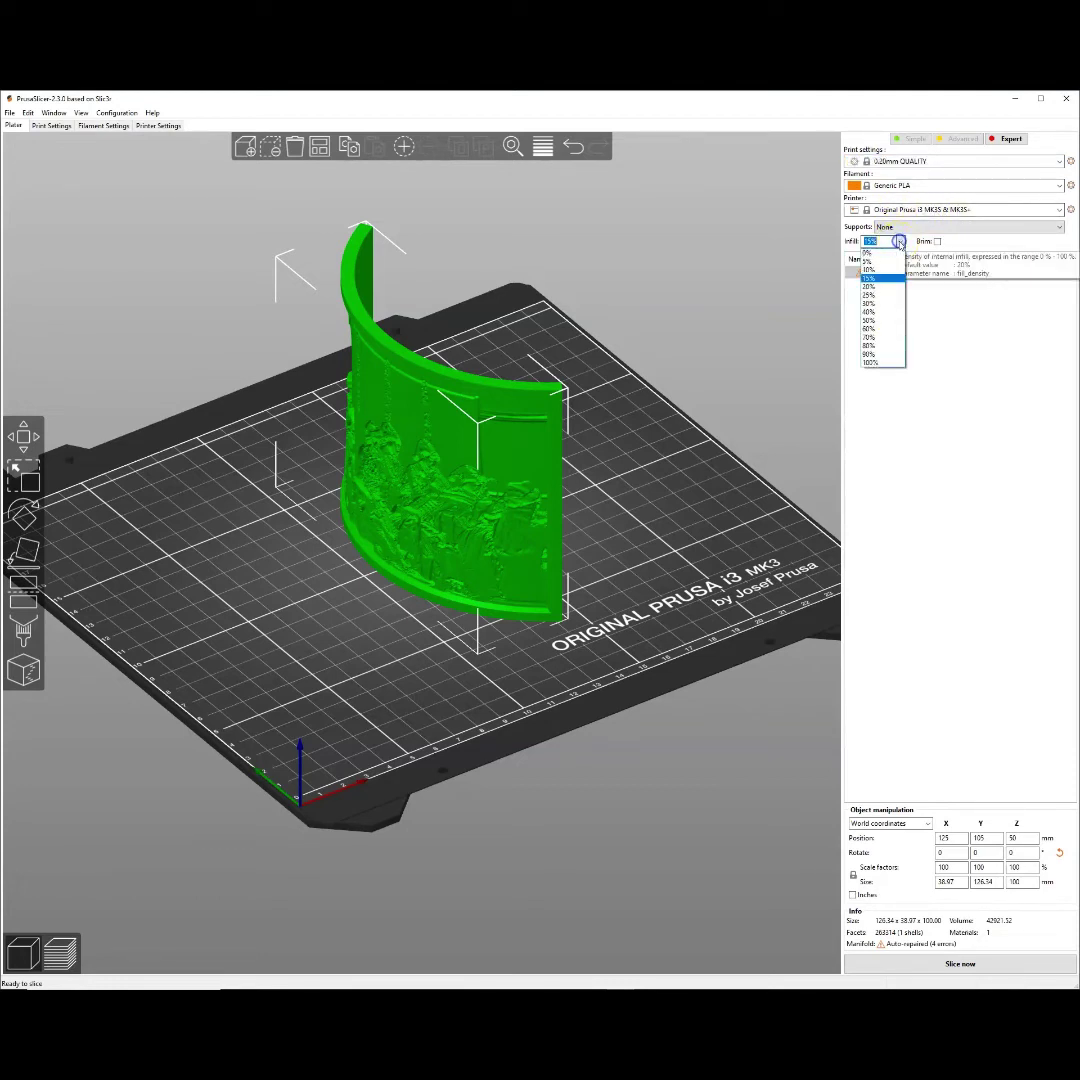
left_click(886, 359)
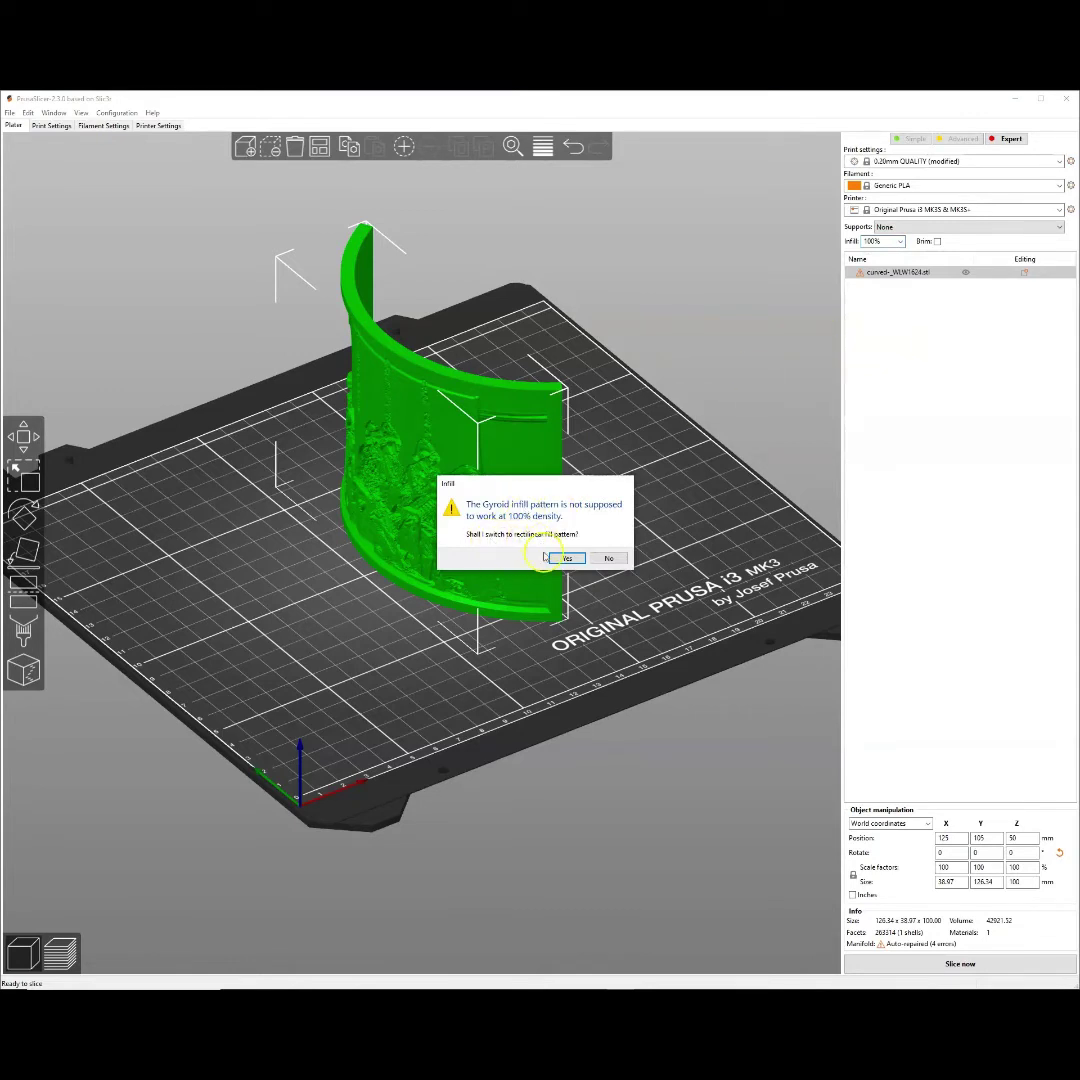
left_click(566, 558)
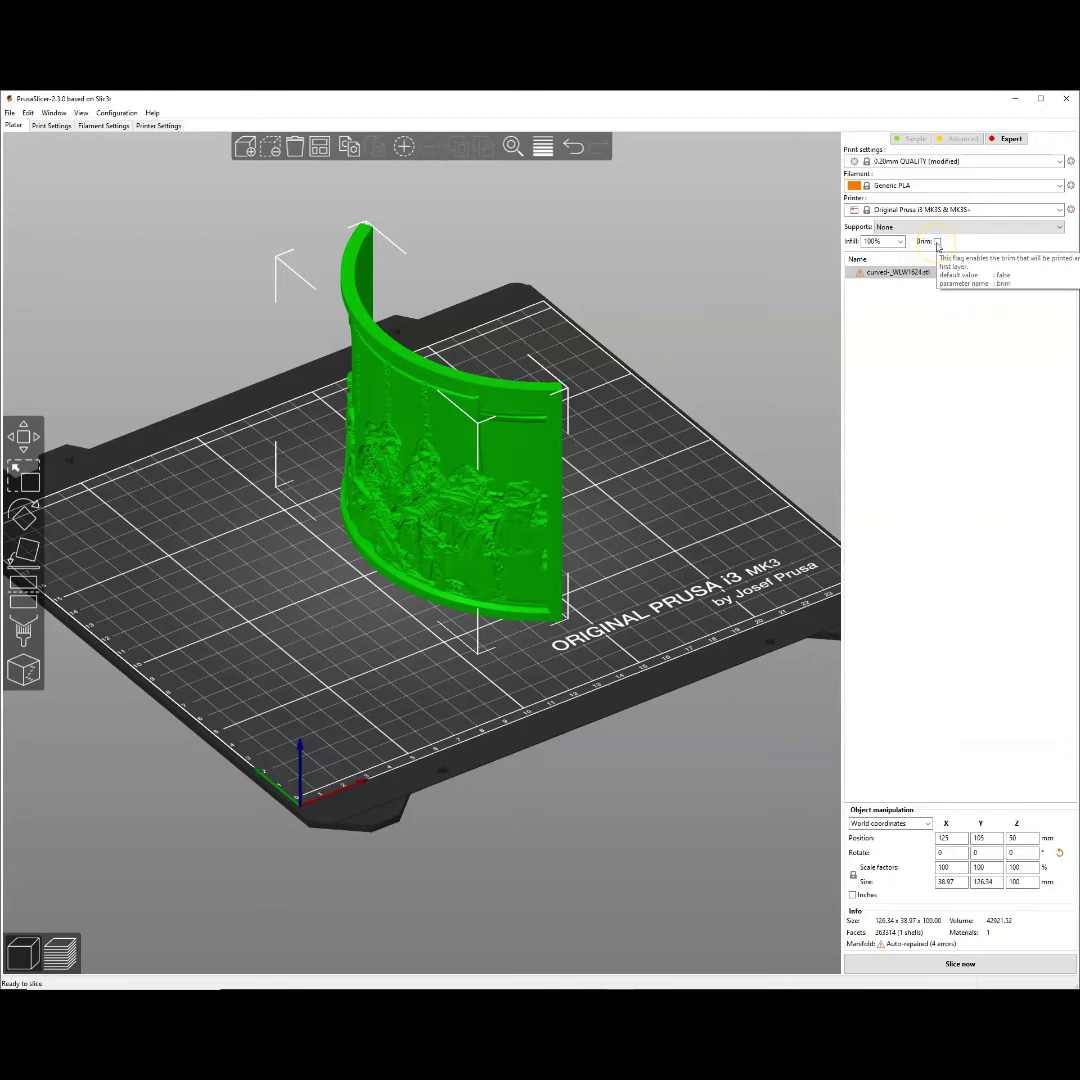
Enable the brim, slice the lithophane and inspect the brim around its base in the preview
left_click(937, 243)
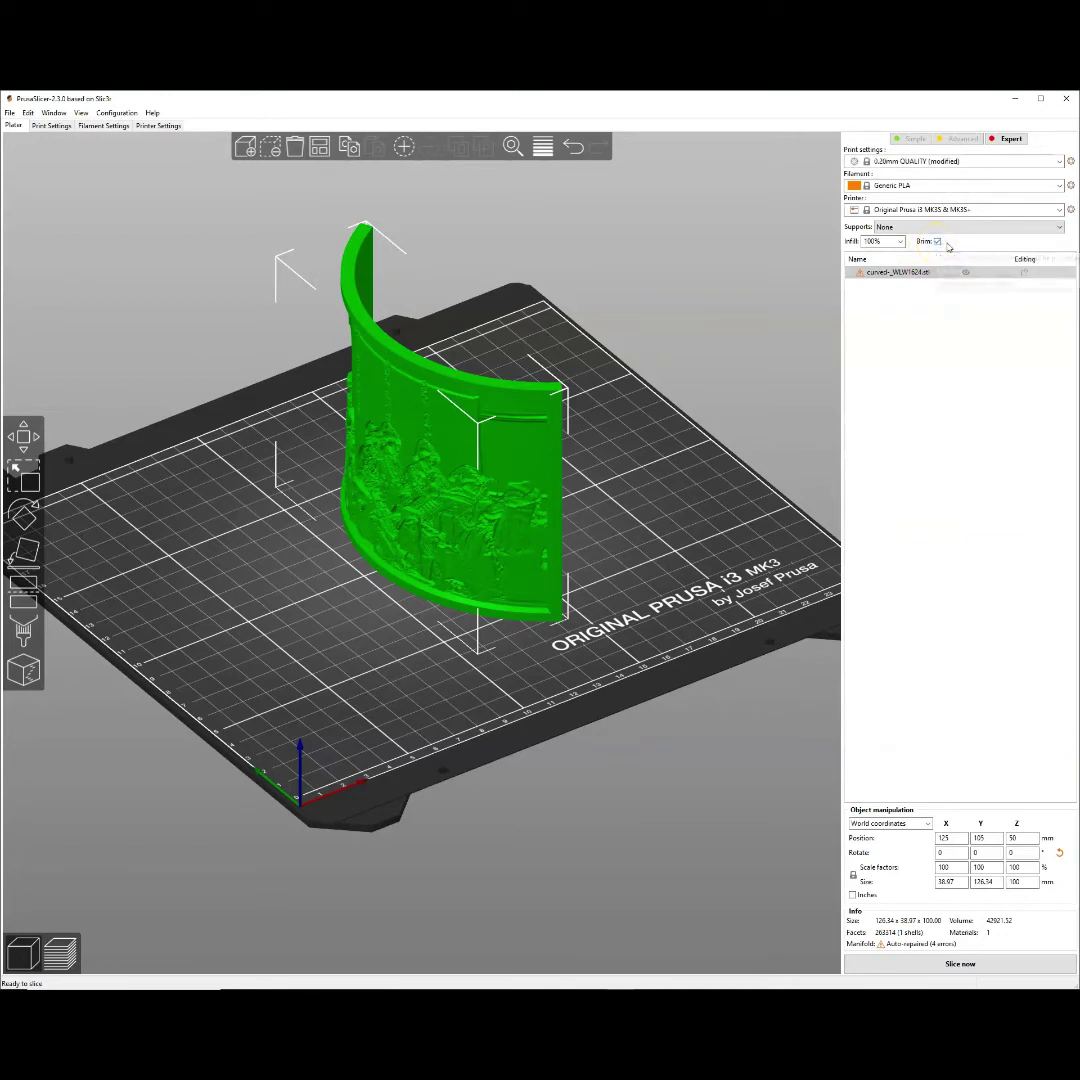
left_click(984, 963)
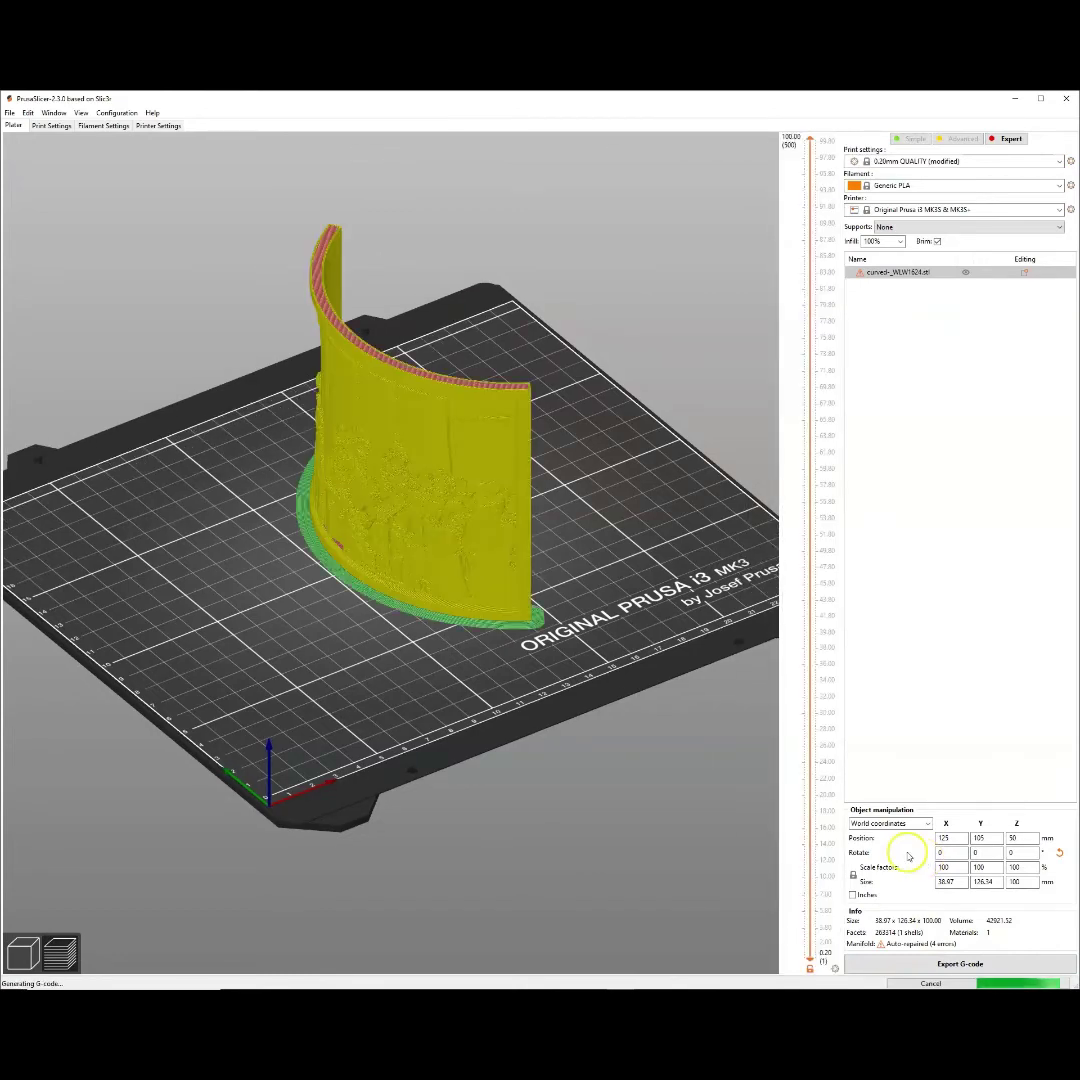
scroll(522, 632, "up", 6)
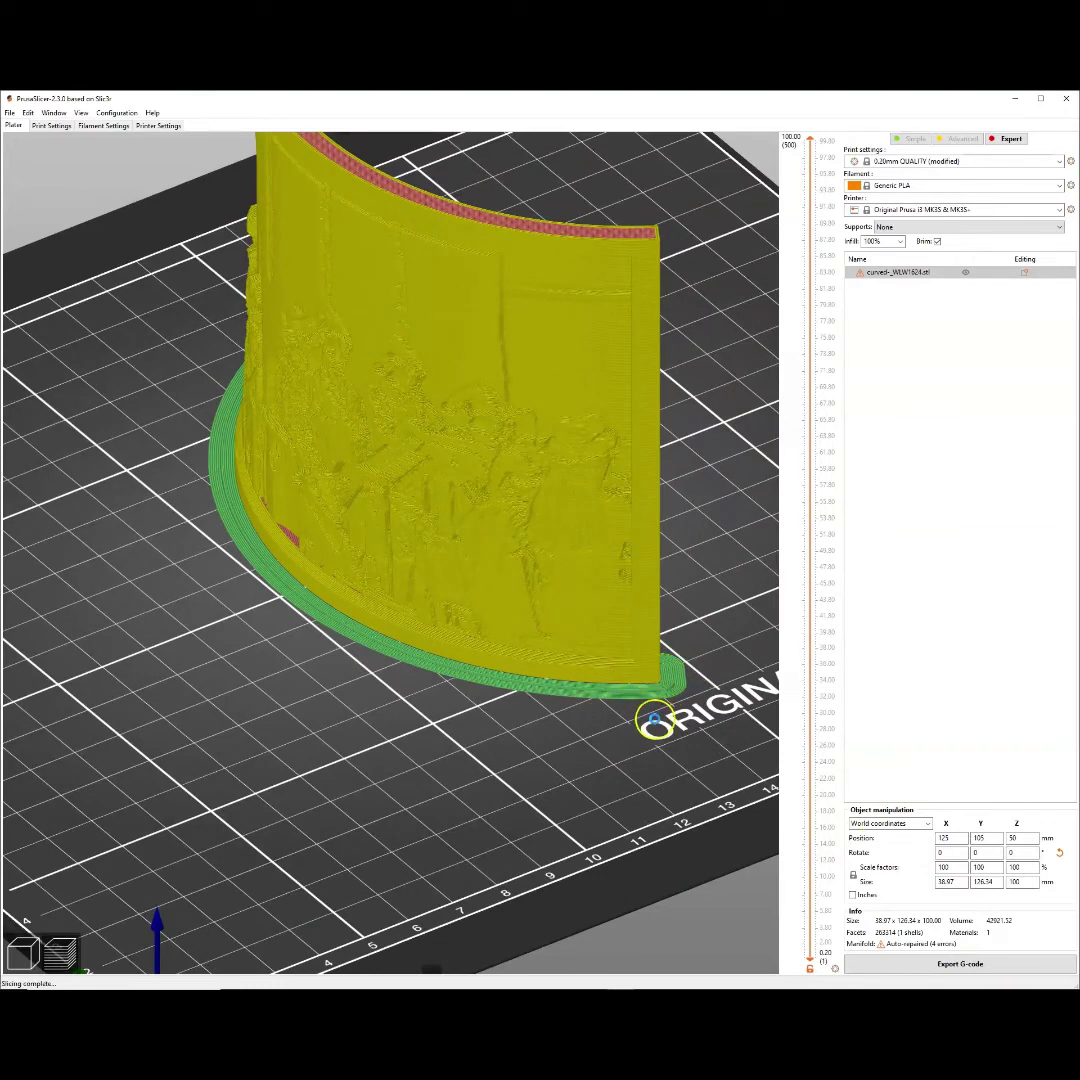
scroll(649, 722, "up", 2)
scroll(649, 722, "down", 6)
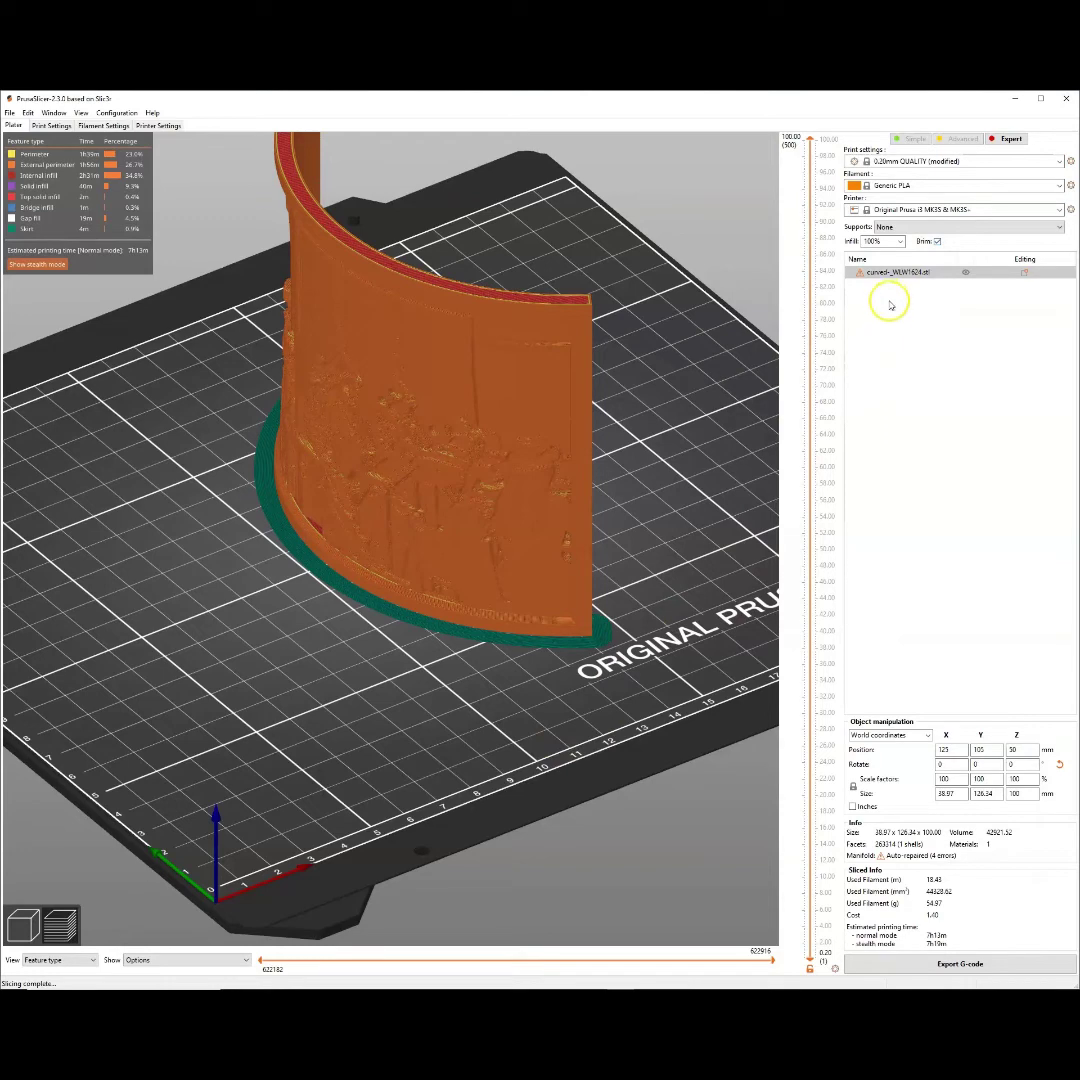
Disable the brim, slice the lithophane again and inspect the outline around its base in the preview
left_click(937, 241)
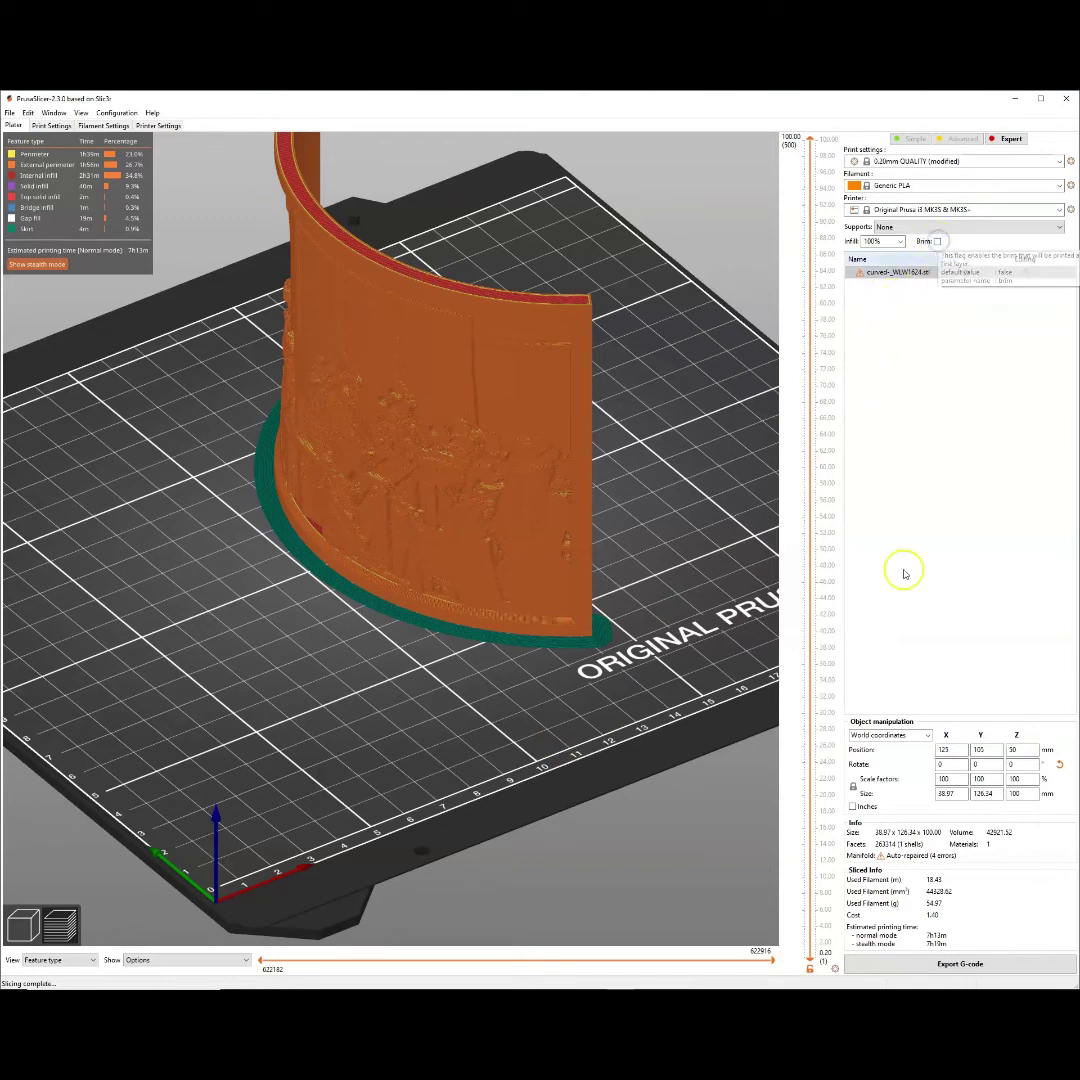
left_click(938, 963)
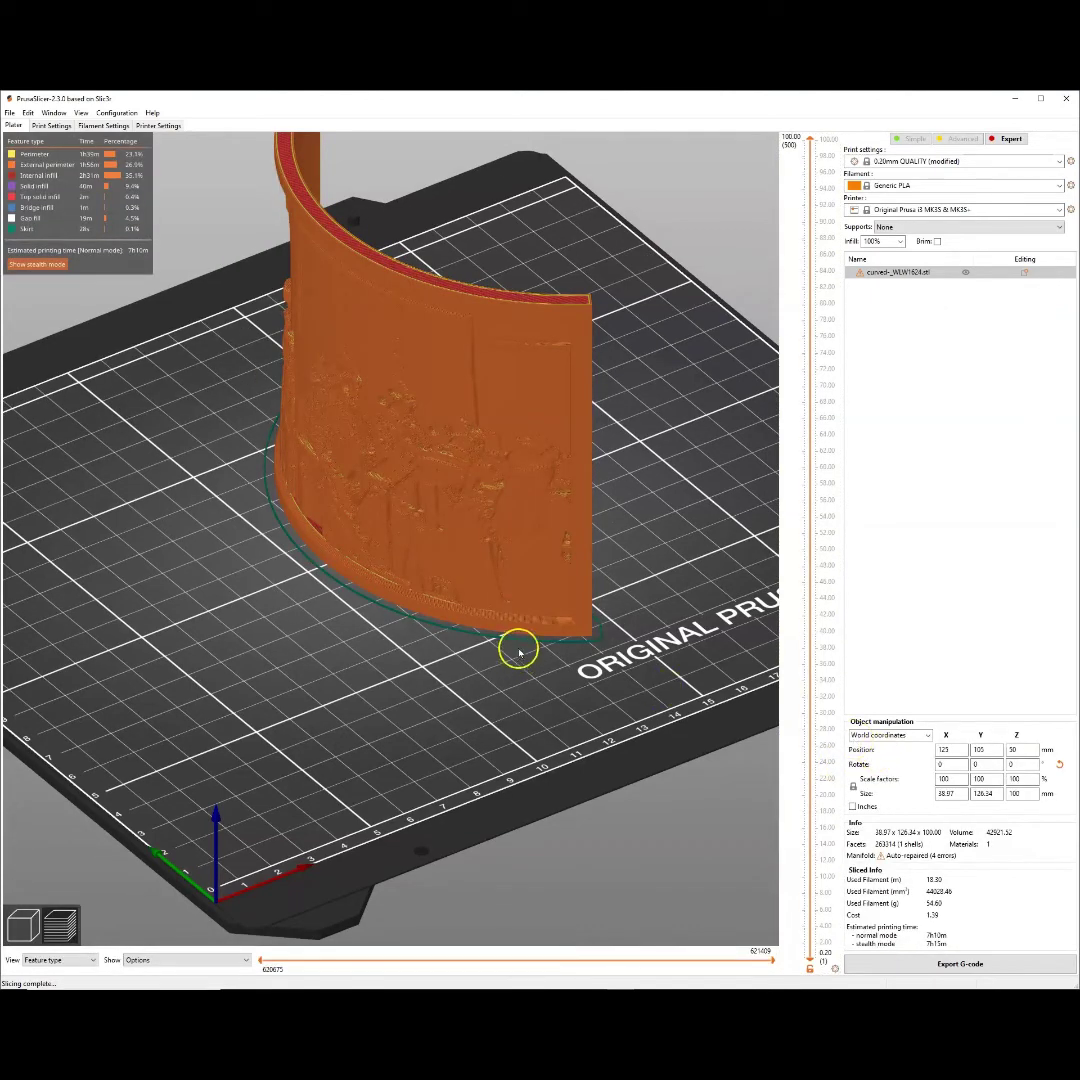
left_click_drag(518, 646, 612, 645)
scroll(603, 638, "up", 6)
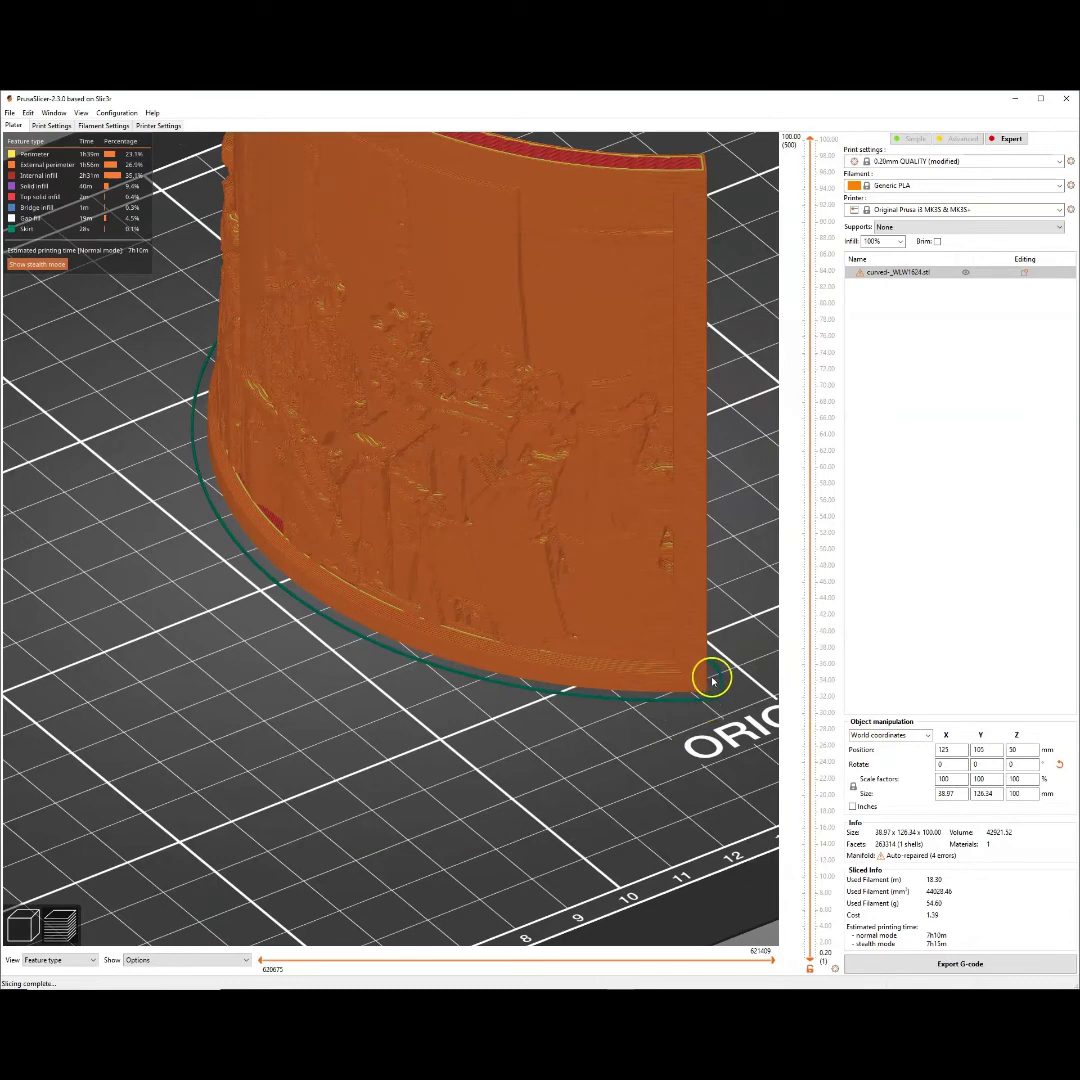
scroll(640, 698, "up", 1)
scroll(637, 695, "up", 1)
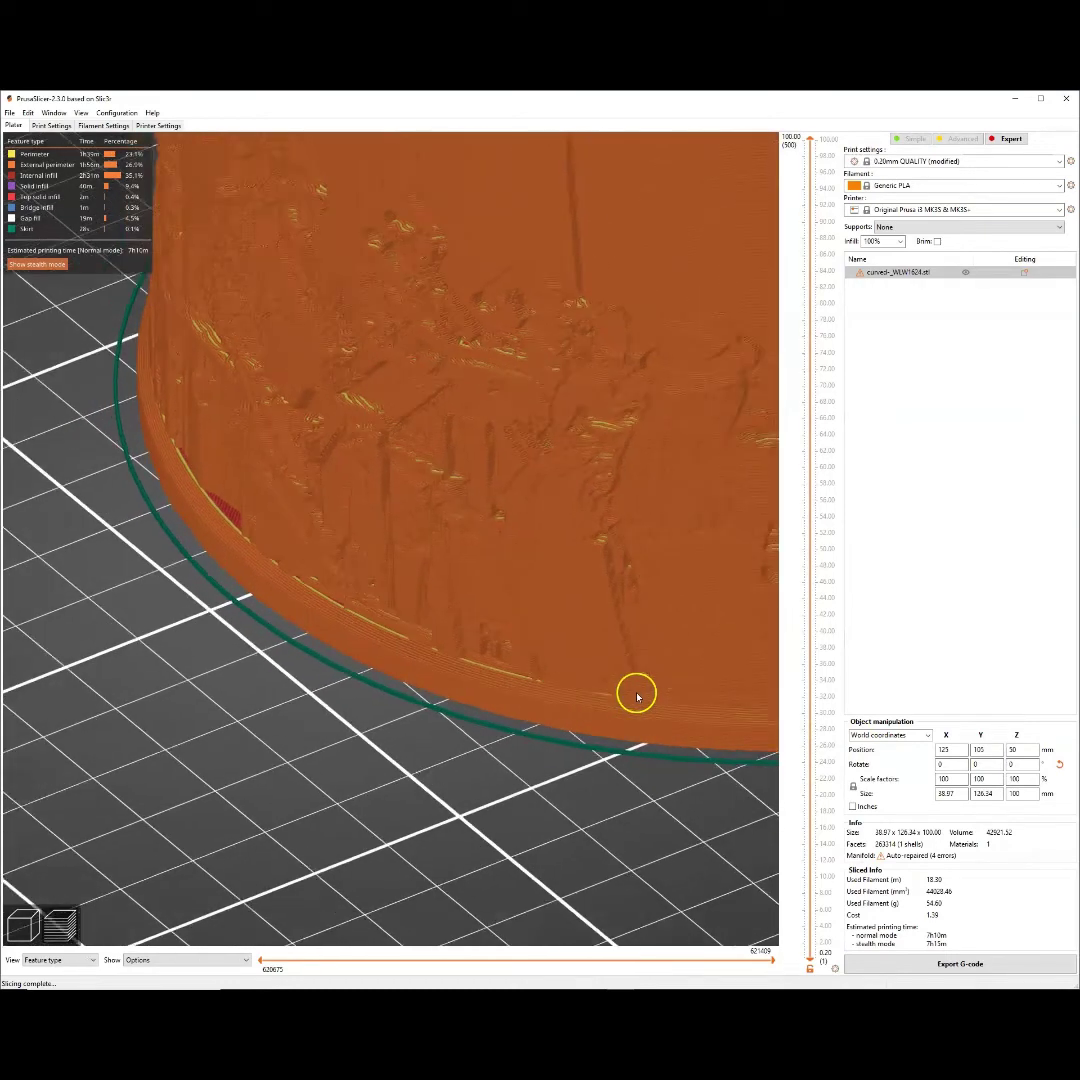
scroll(625, 693, "down", 6)
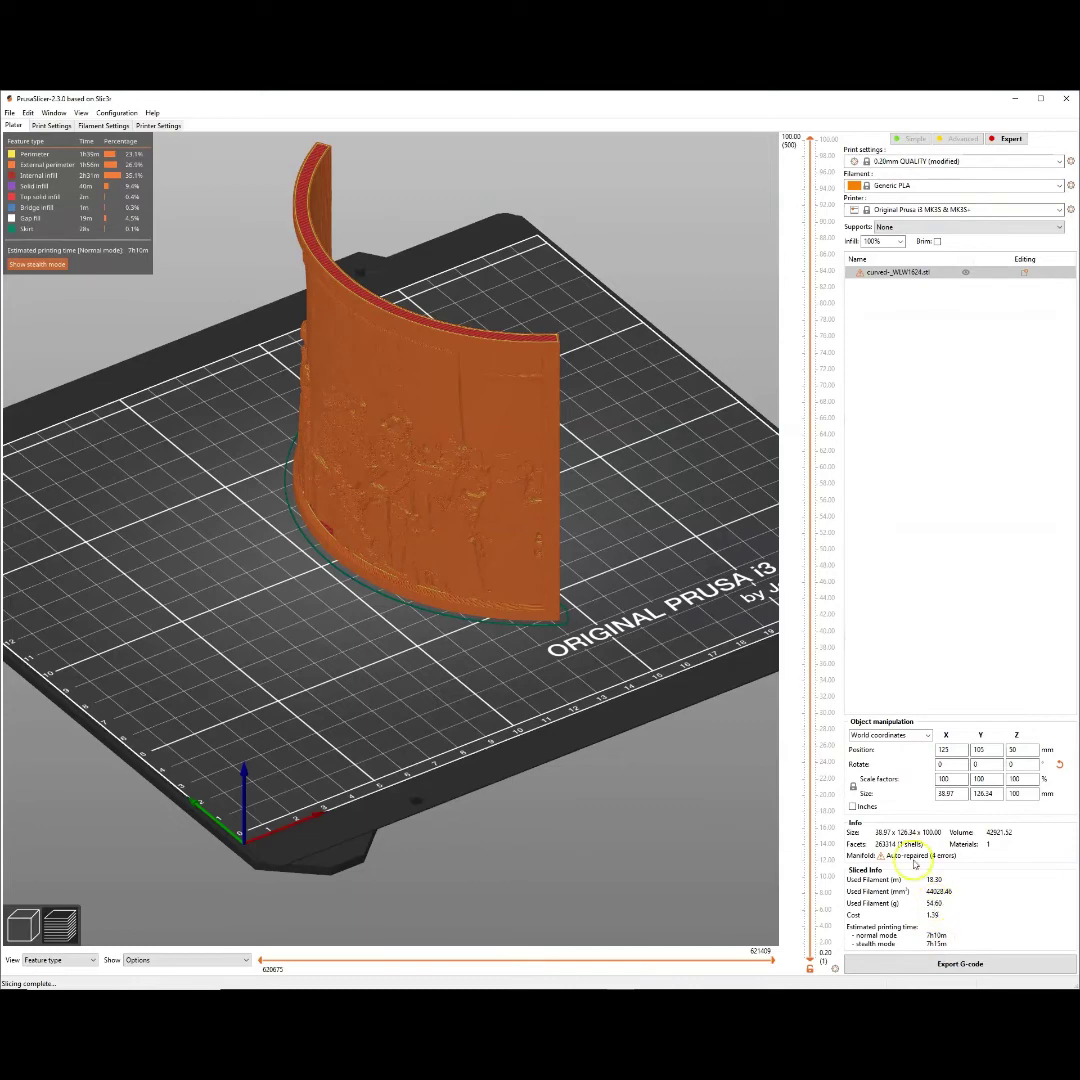
Try to export the G-code as "litho dmc essential standards_0.2mm_PLA_MK3S_7h10m" in the infinity cube folder
left_click(947, 968)
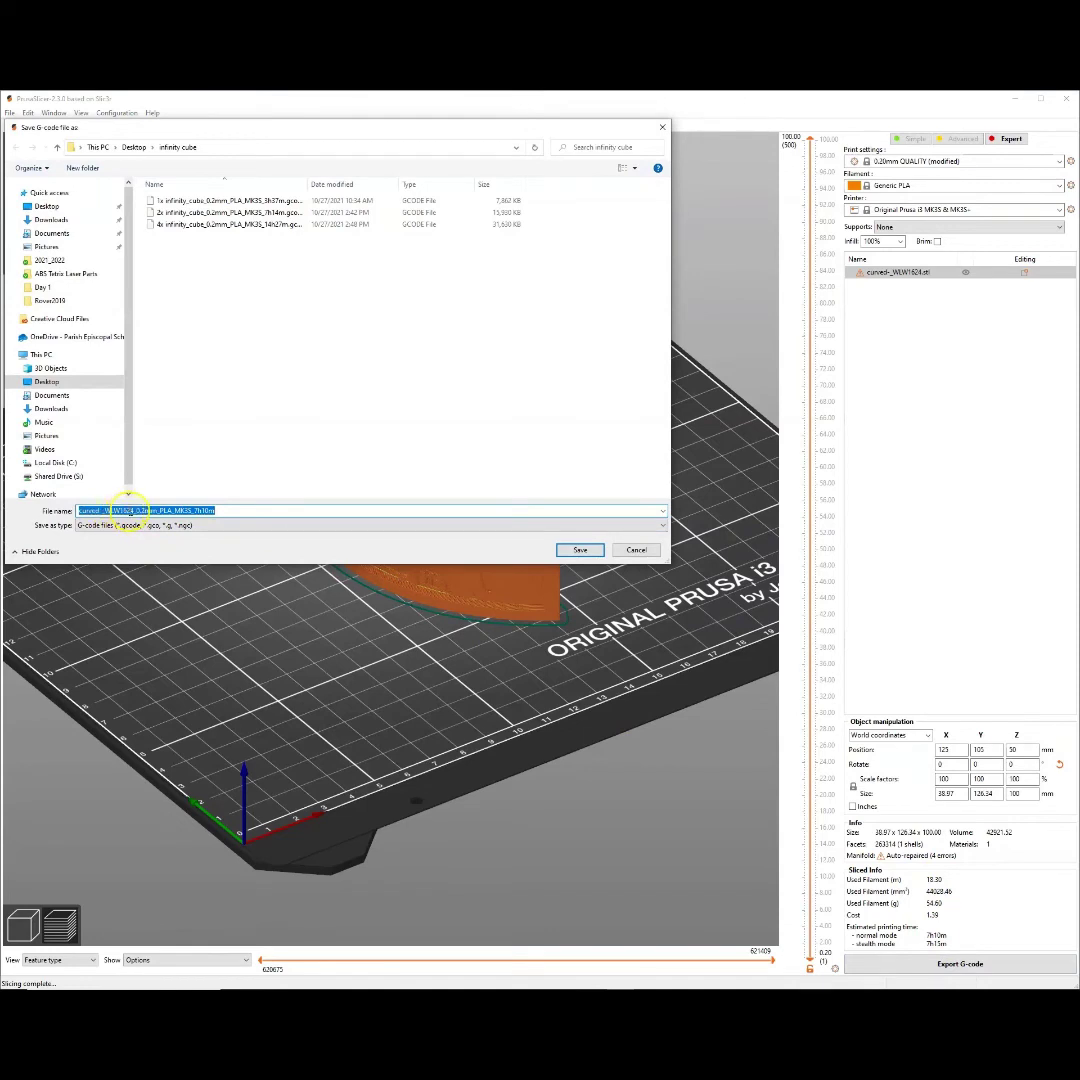
left_click(131, 511)
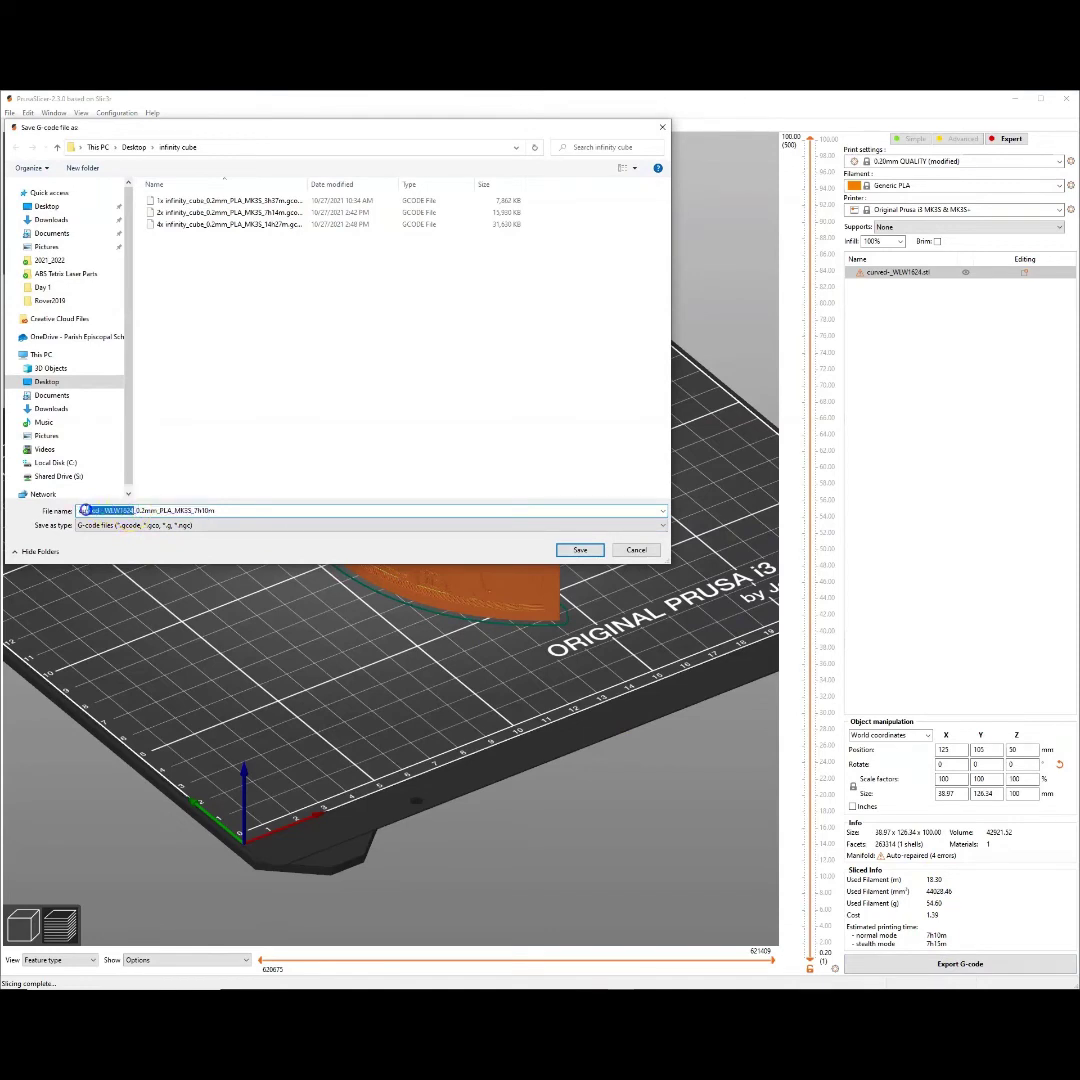
left_click_drag(85, 510, 73, 511)
key("BackSpace")
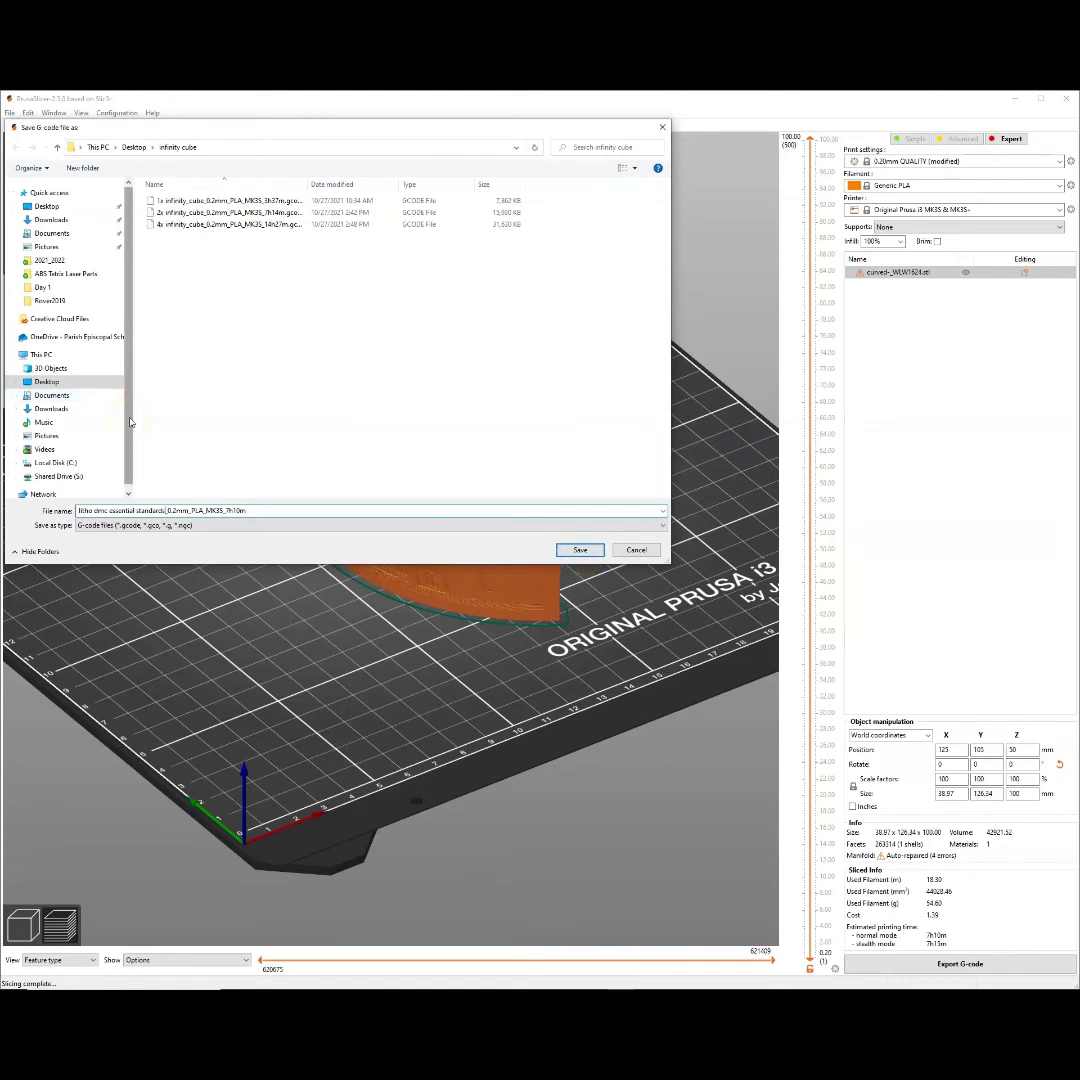
left_click(567, 548)
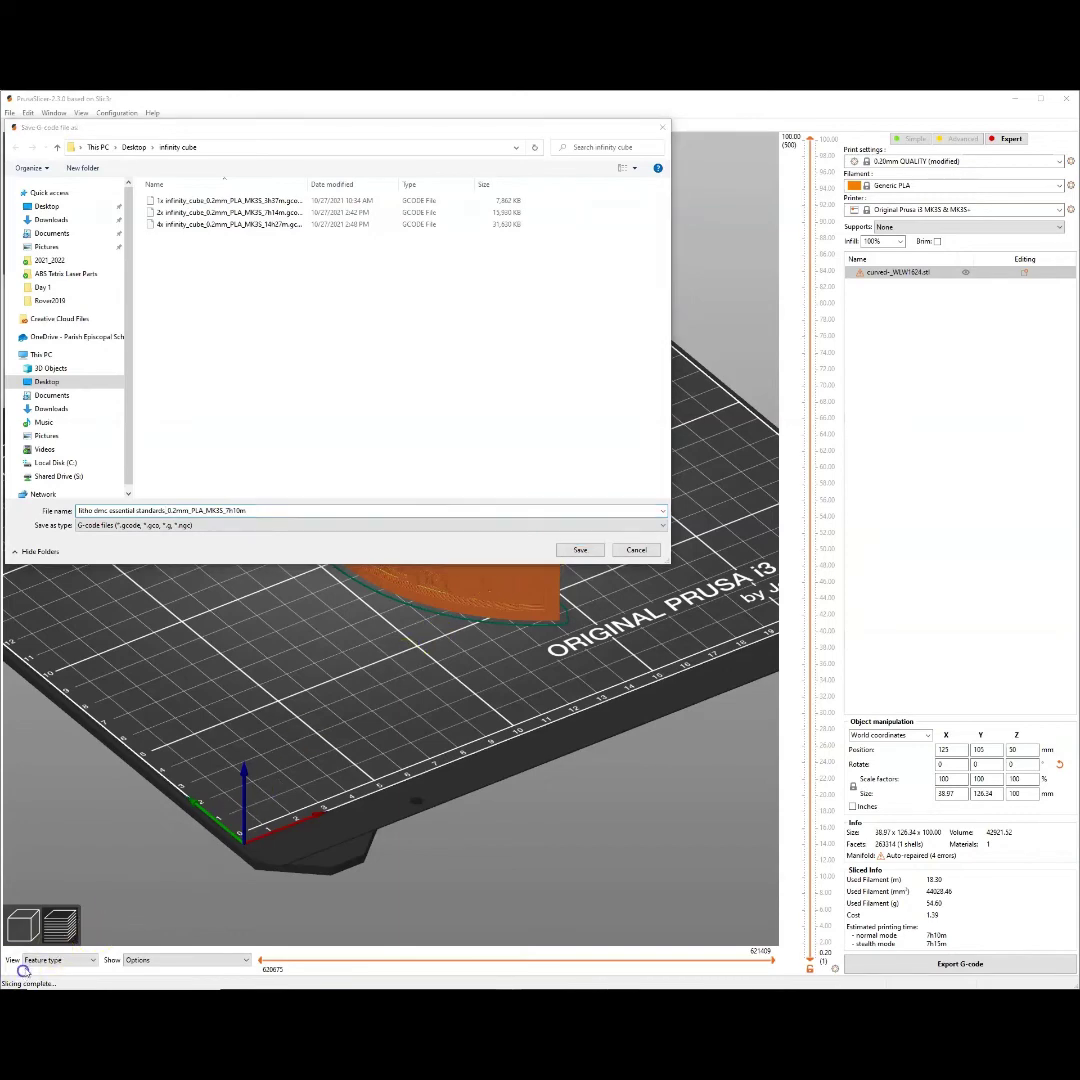
left_click(636, 550)
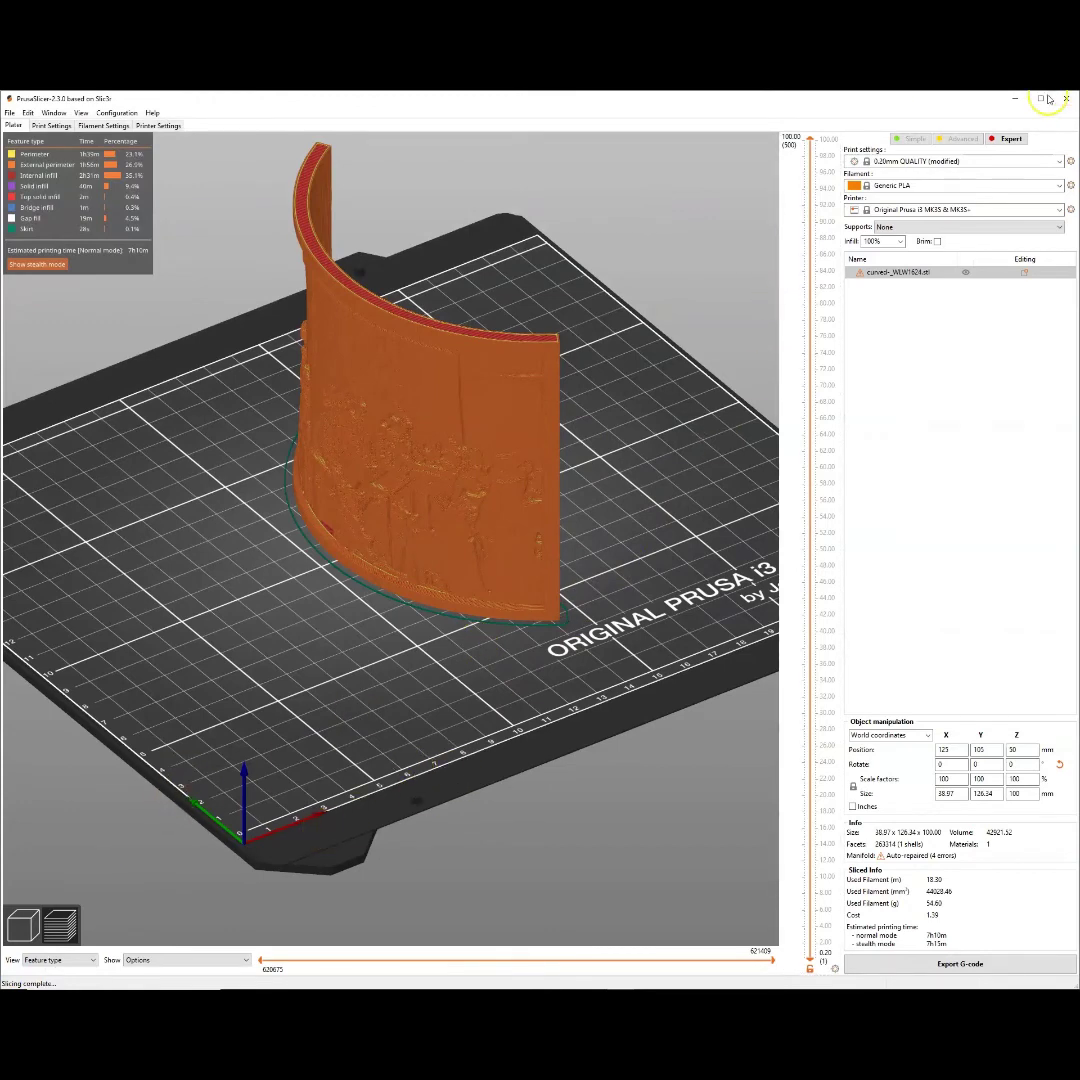
Put away PrusaSlicer and the open file windows, and show the CAD/CAM Lithophane project page in the browser
left_click(1017, 98)
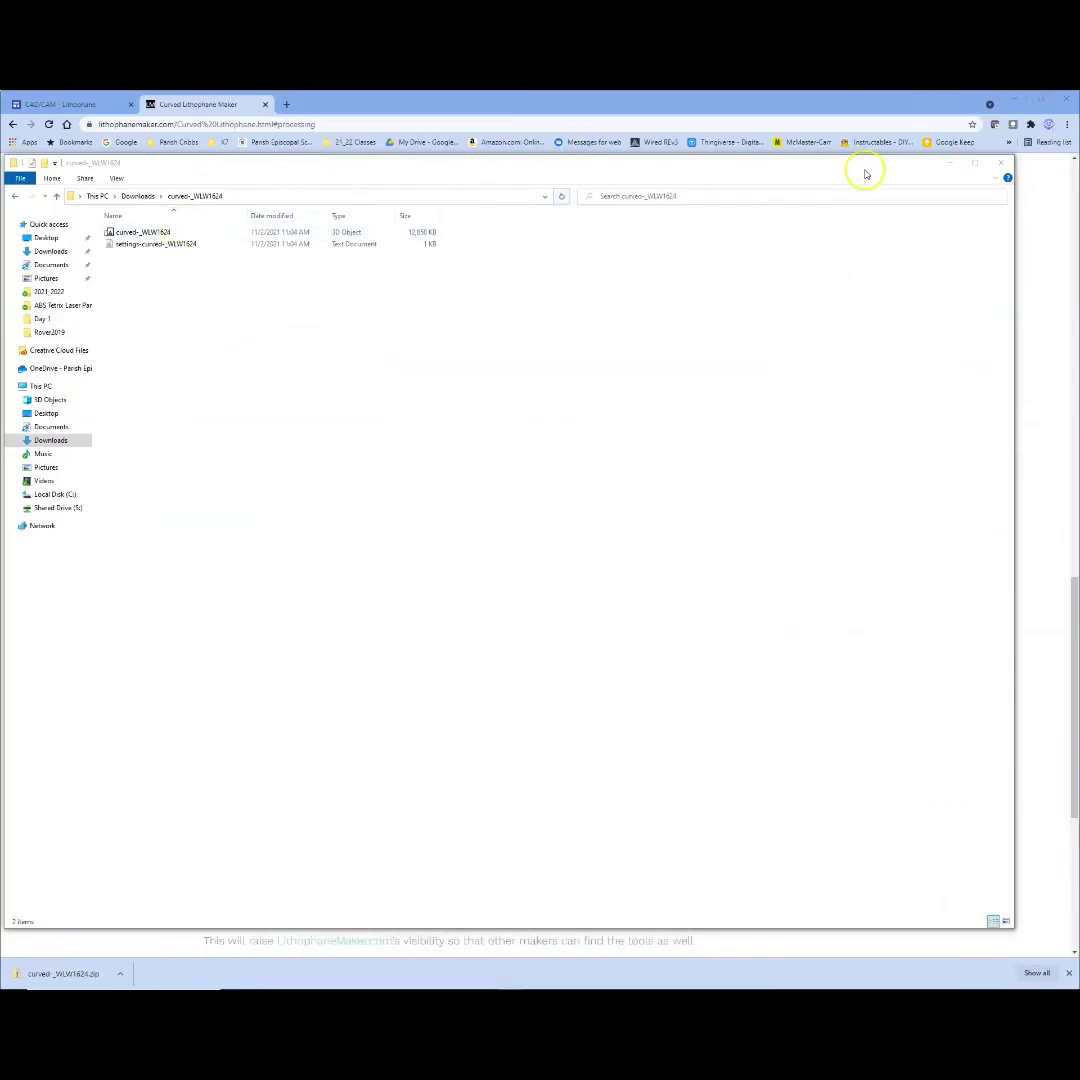
left_click(942, 167)
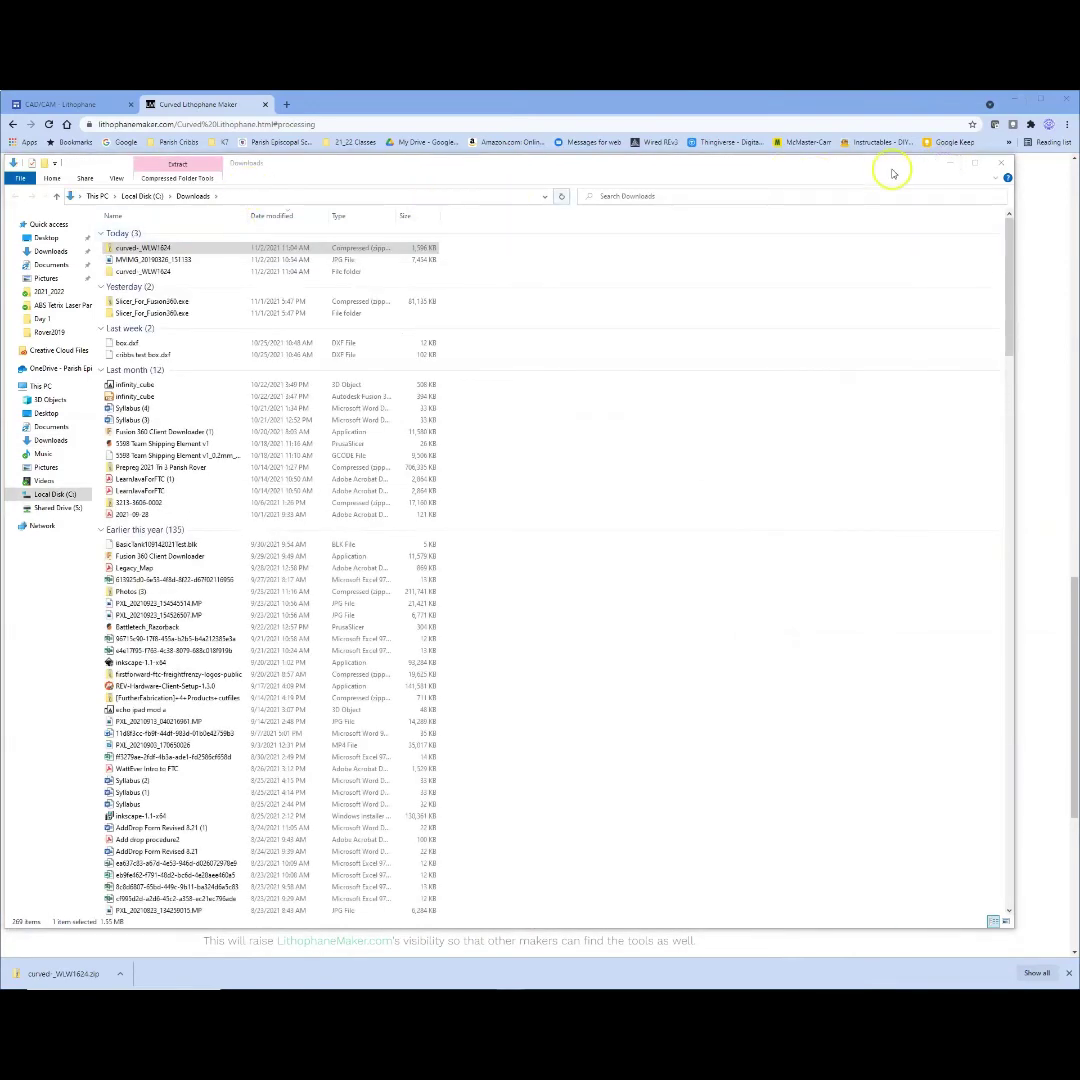
left_click(998, 164)
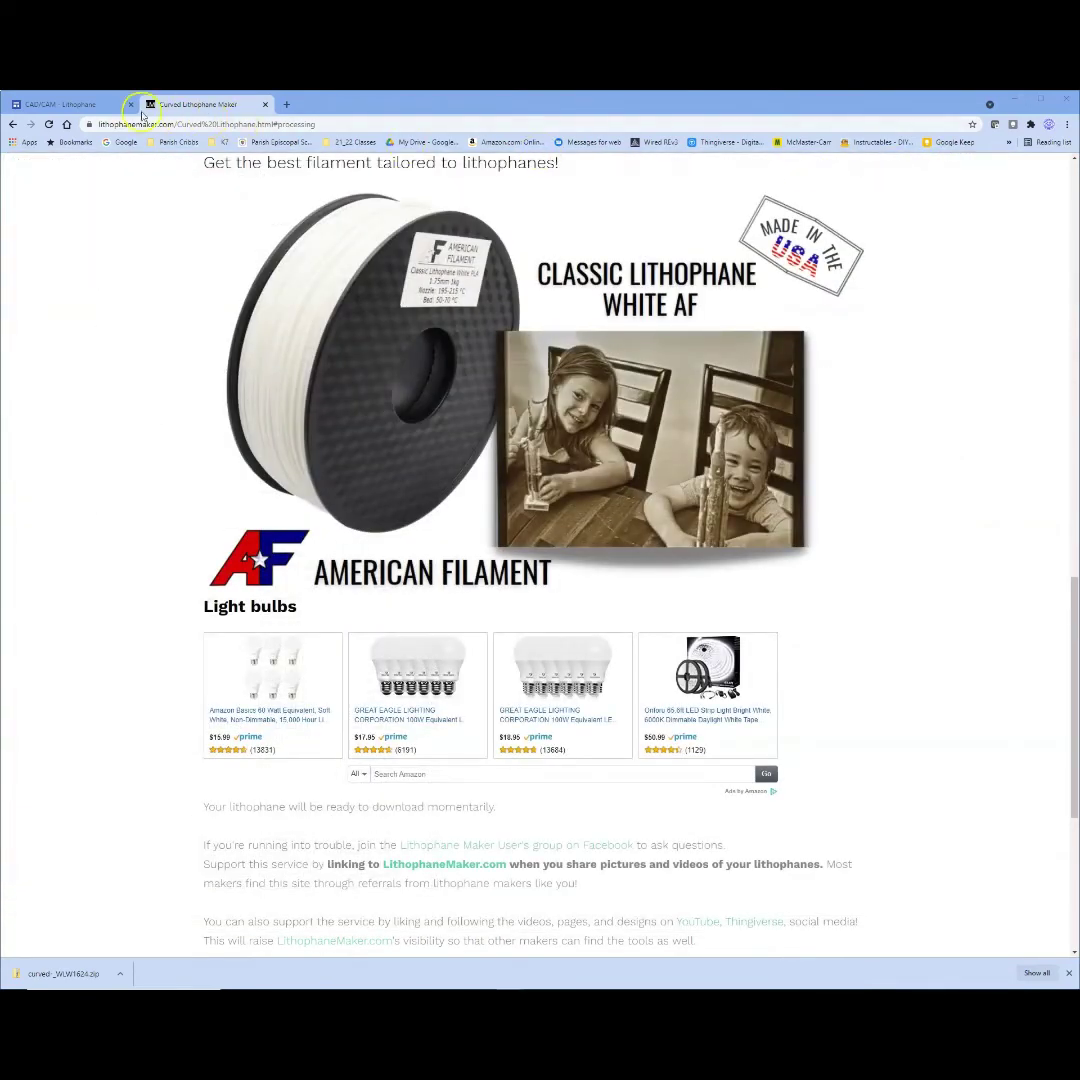
left_click(90, 104)
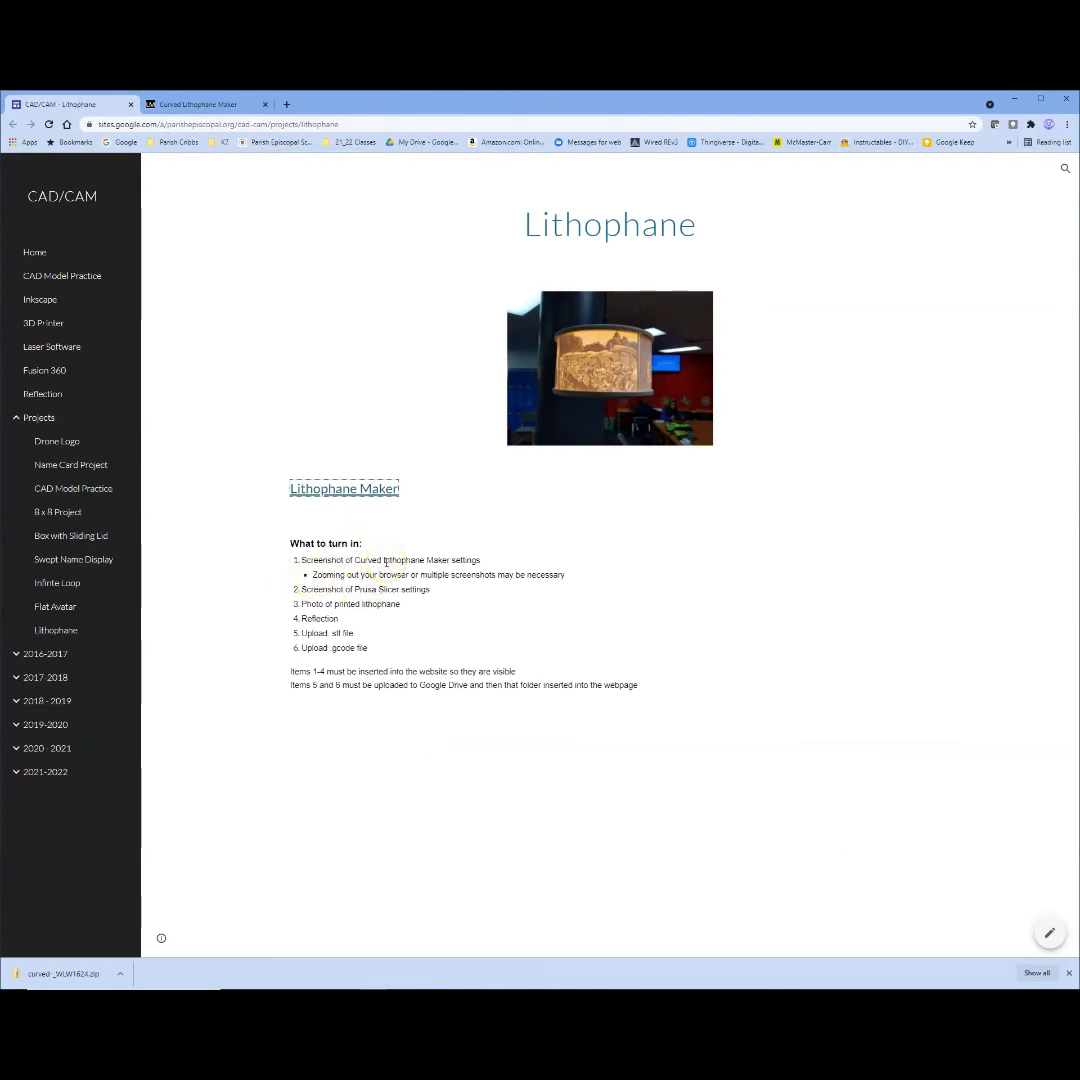
Return to the Curved Lithophane Maker page and reduce its zoom to 80% so all the lithophane settings fit in view
left_click(196, 104)
scroll(270, 435, "up", 7)
scroll(270, 435, "up", 7)
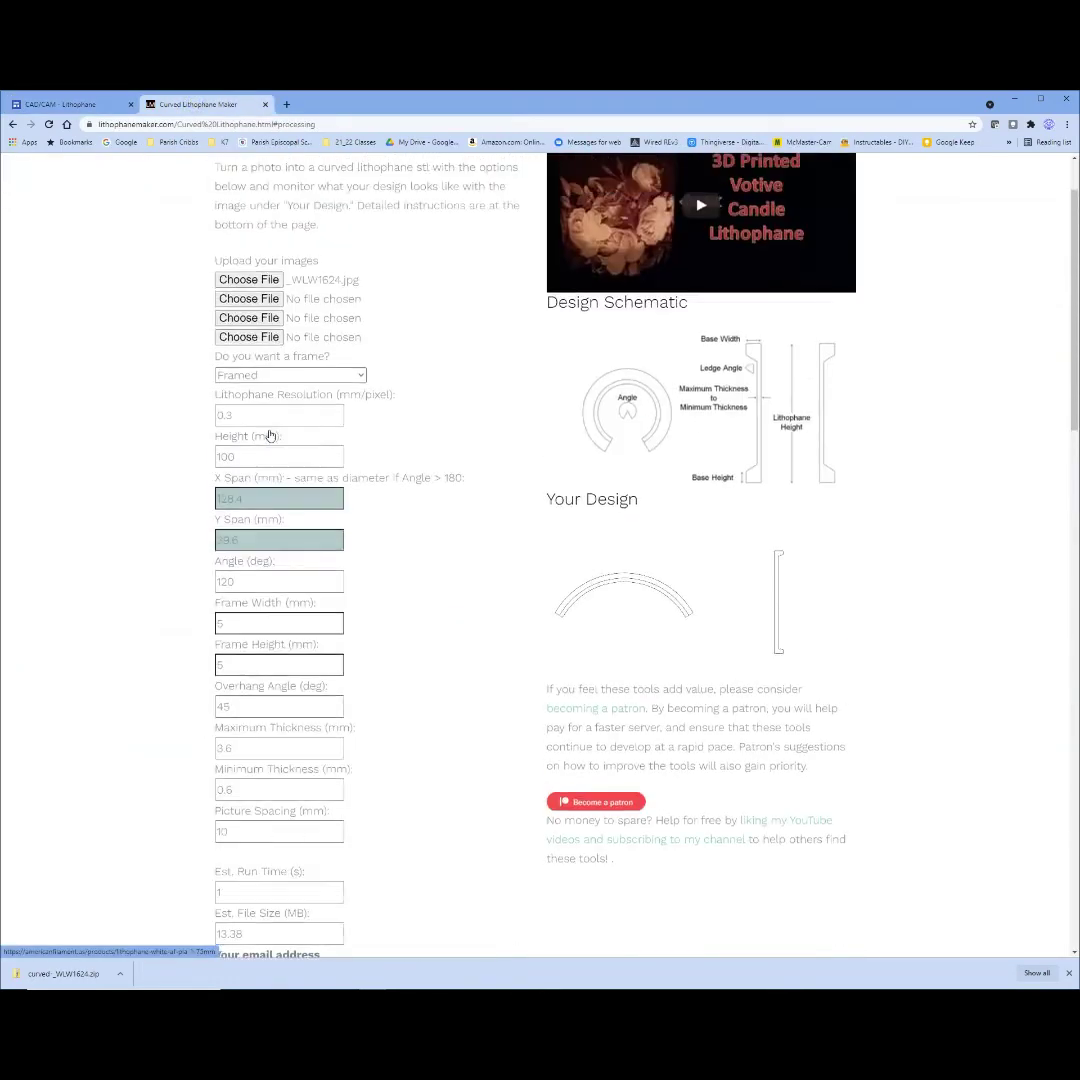
scroll(282, 415, "down", 2)
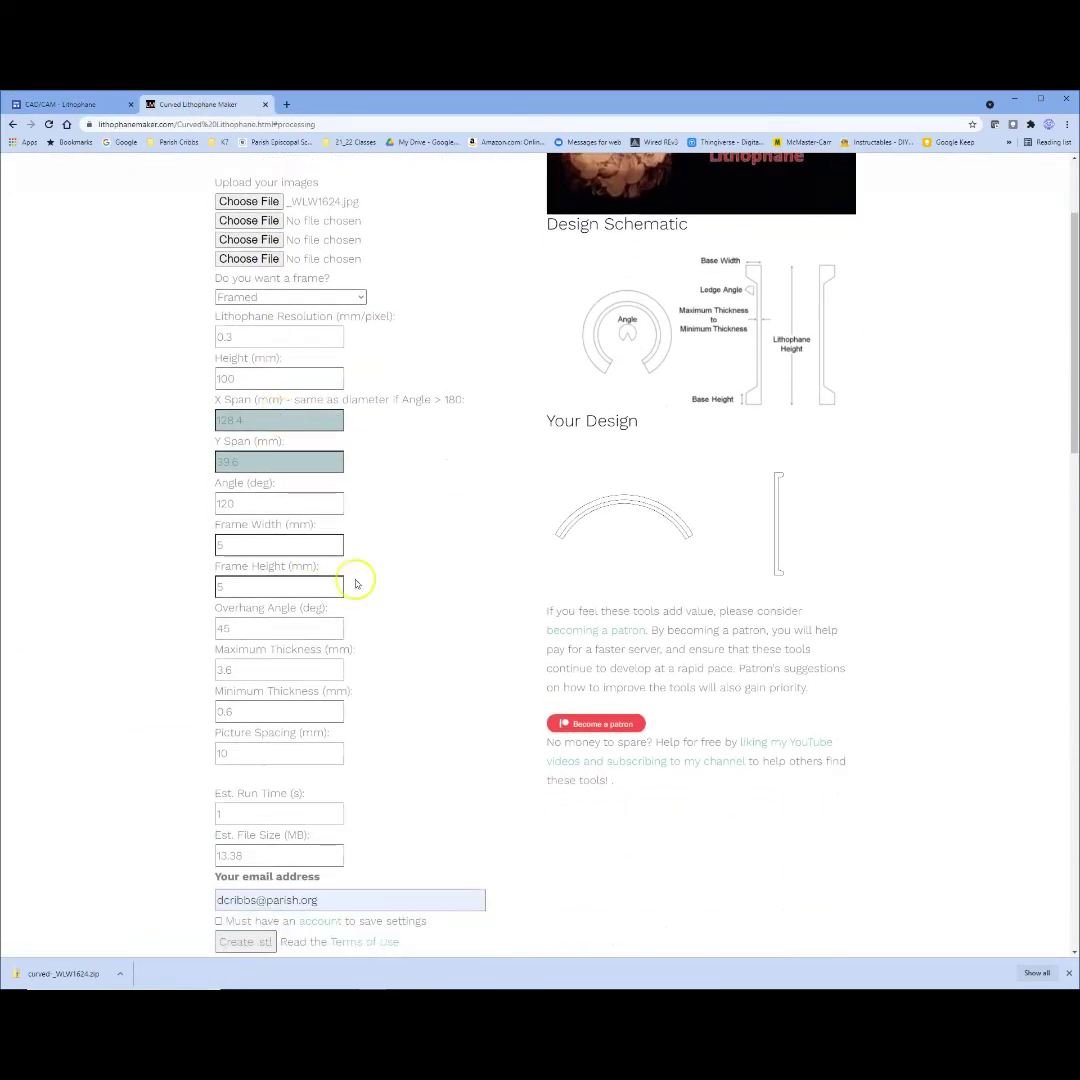
left_click(1066, 126)
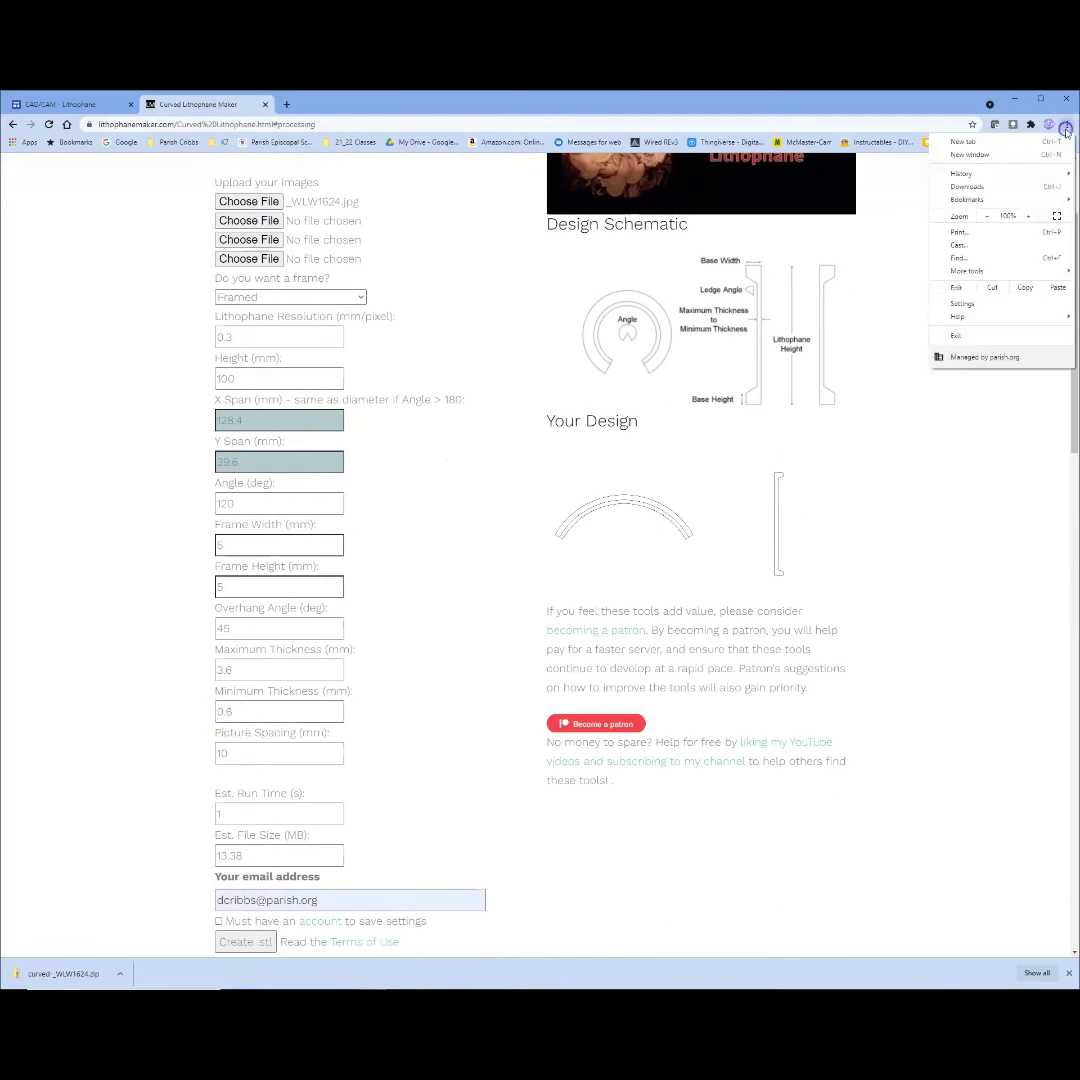
left_click(992, 216)
left_click(992, 216)
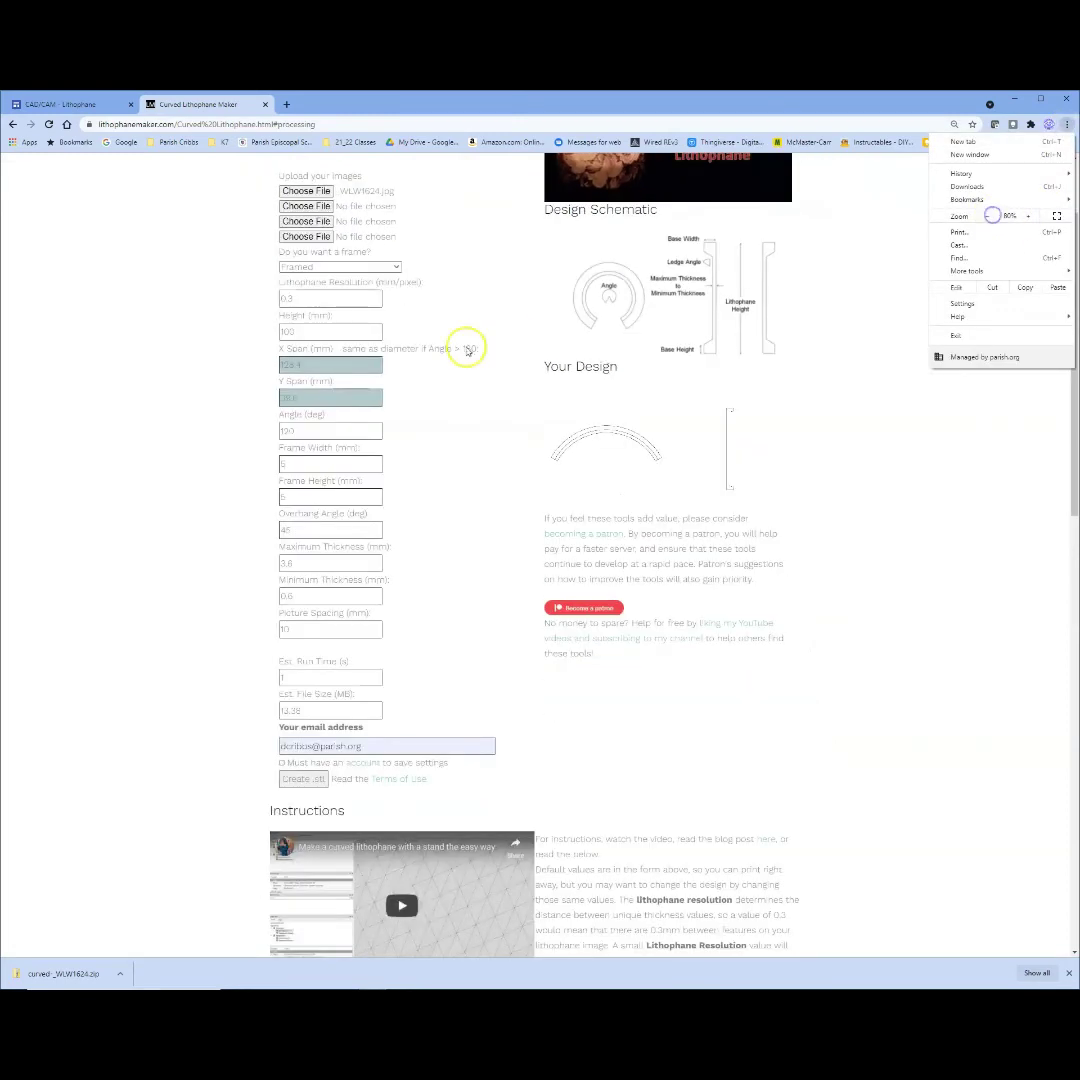
left_click(400, 386)
scroll(400, 386, "up", 3)
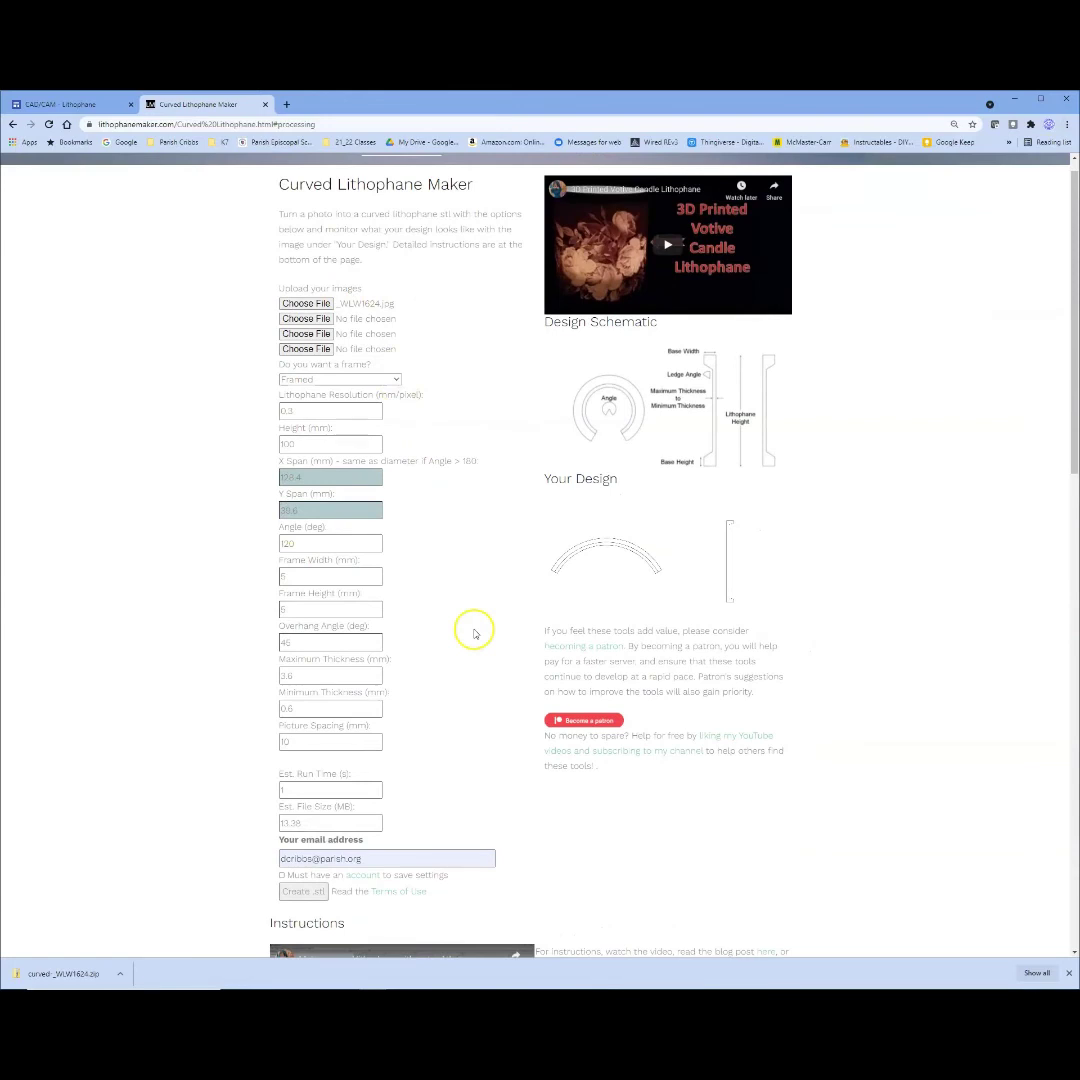
Review the turn-in list on the Lithophane project page, checking the PrusaSlicer print settings before returning to the list
left_click(80, 104)
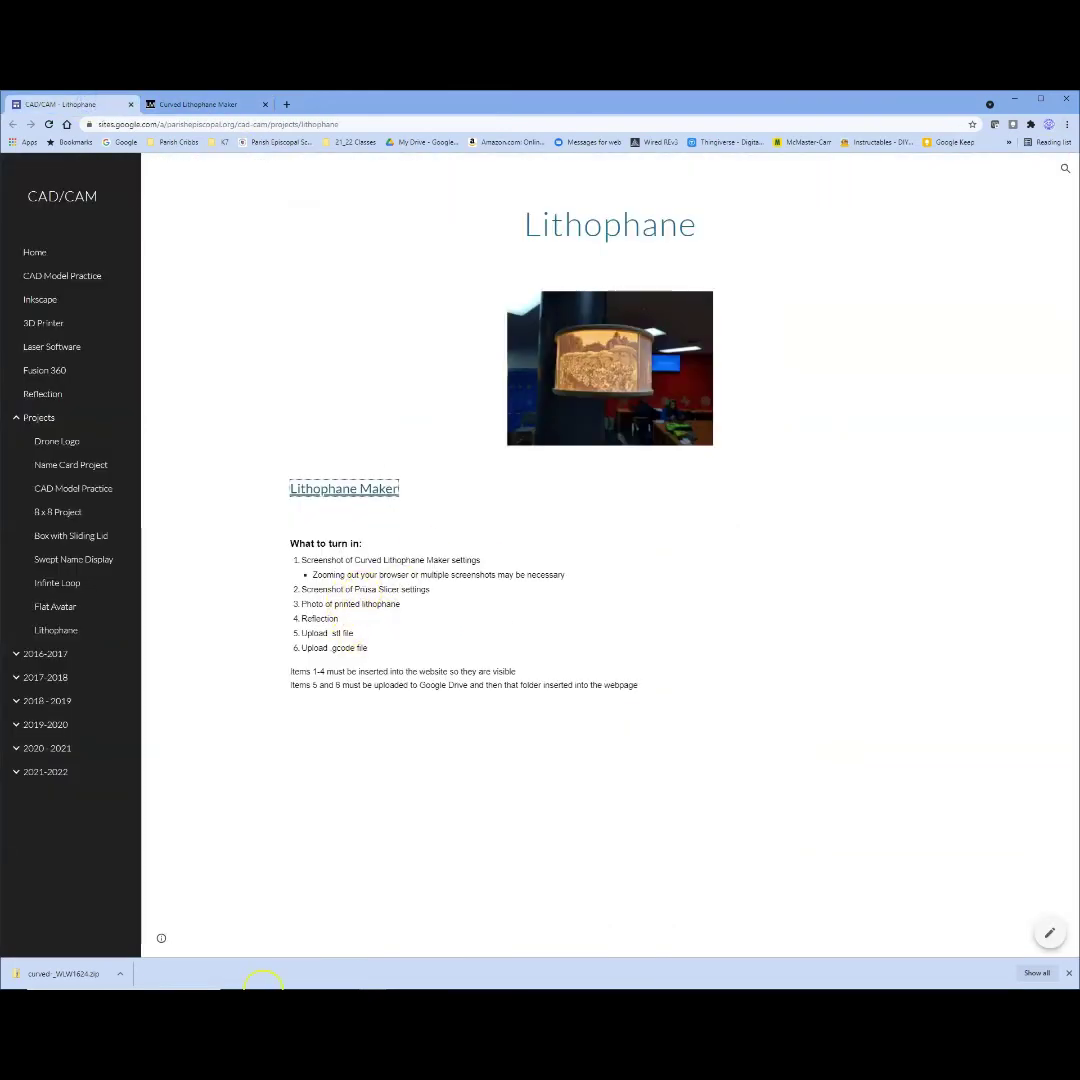
mouse_move(270, 985)
left_click(620, 979)
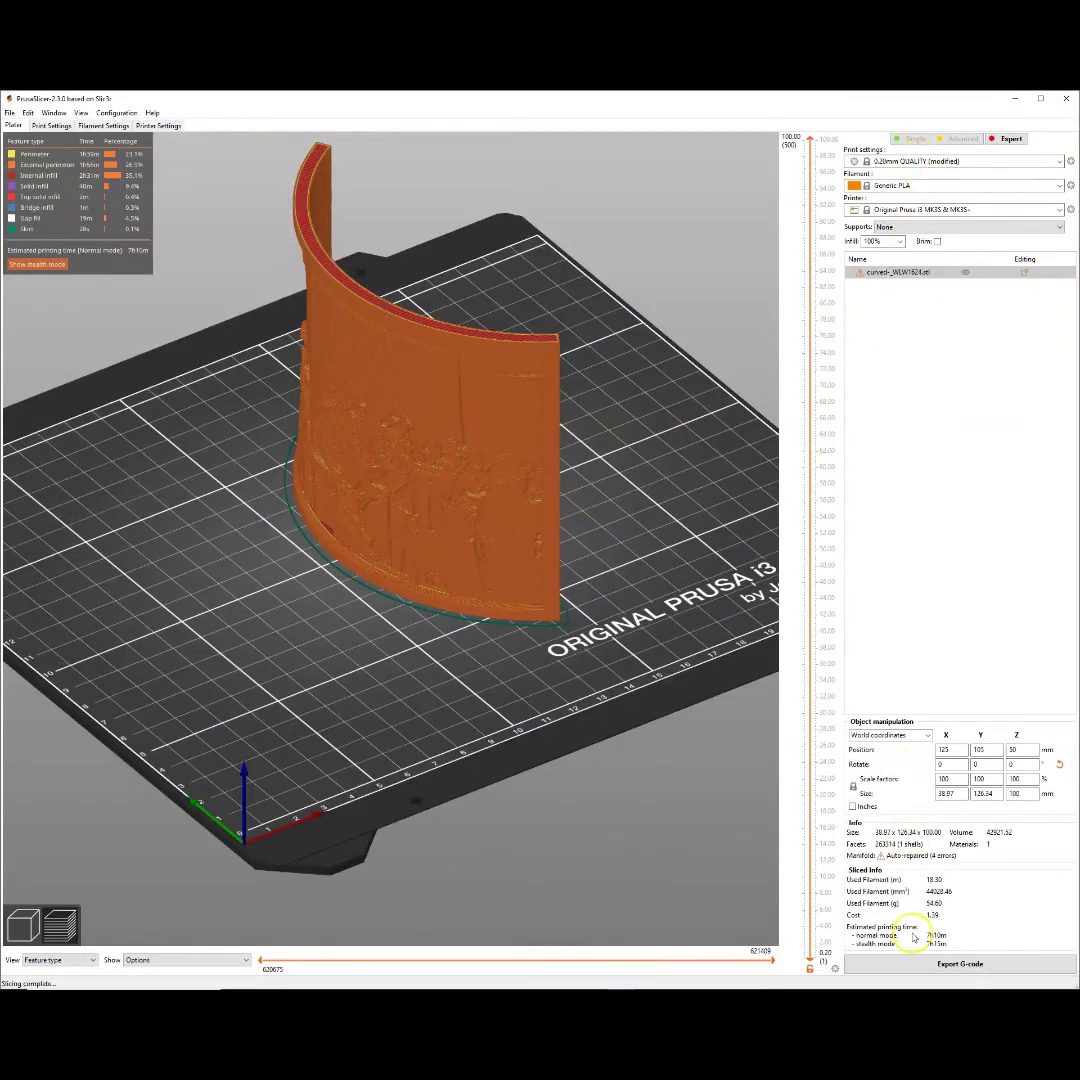
mouse_move(562, 985)
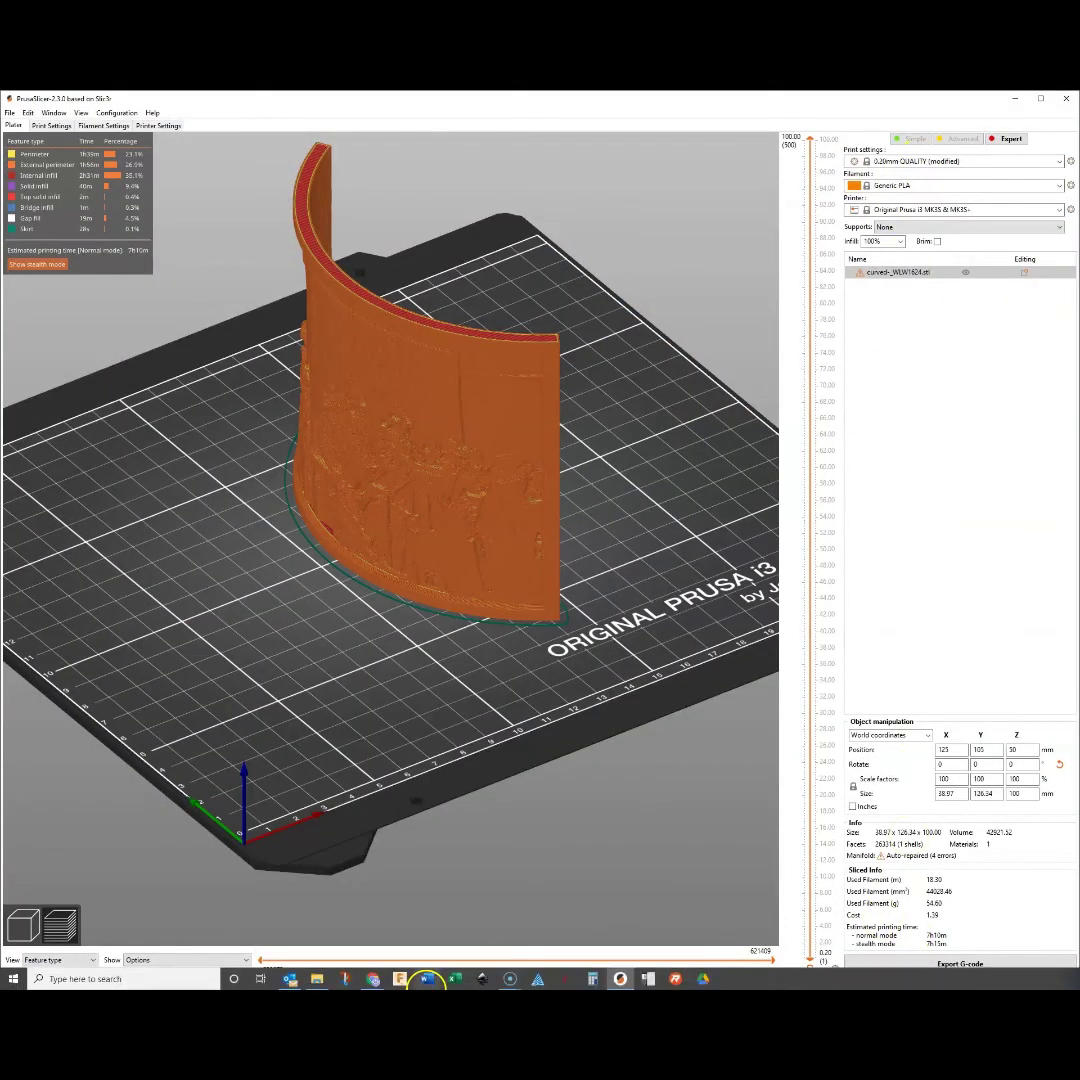
left_click(372, 979)
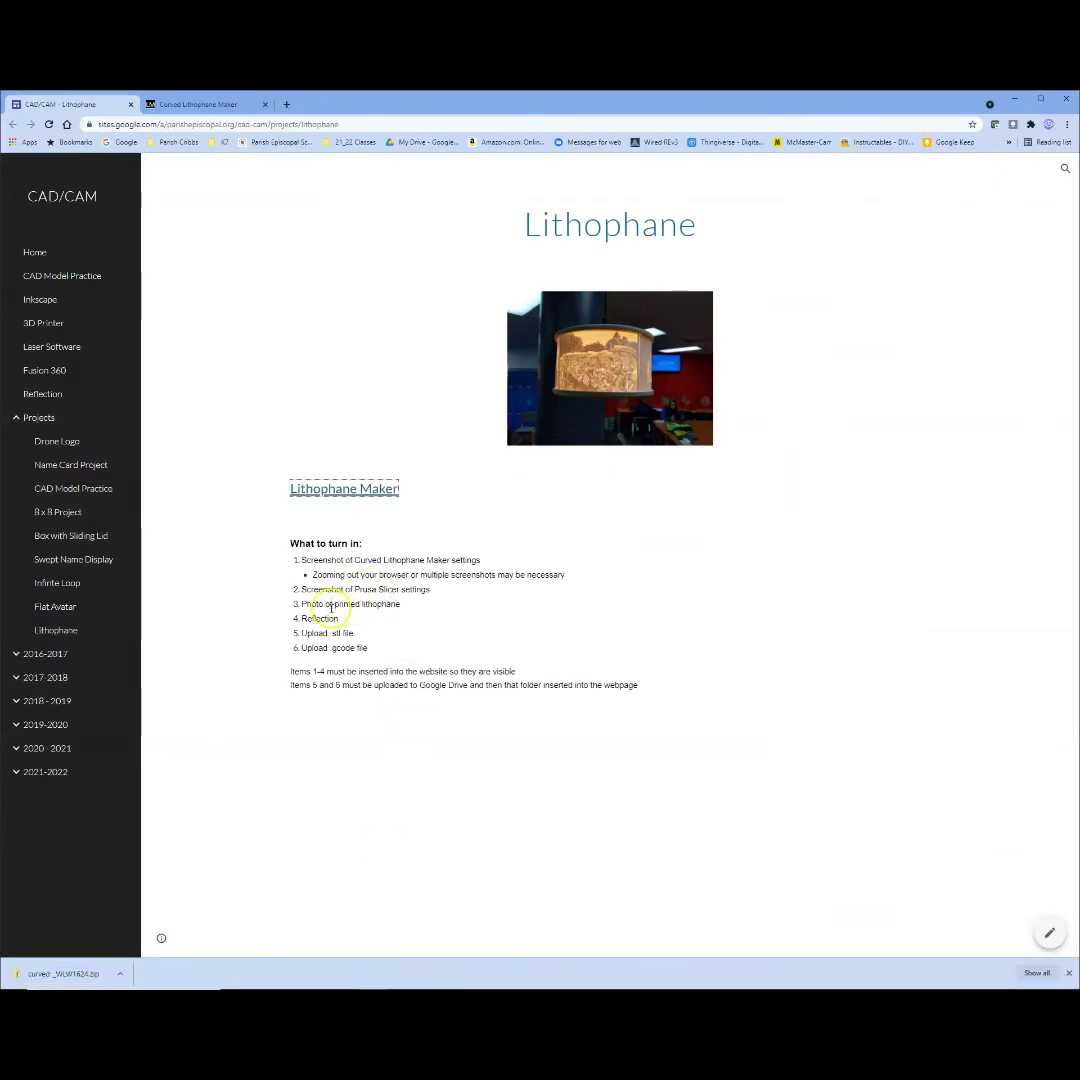